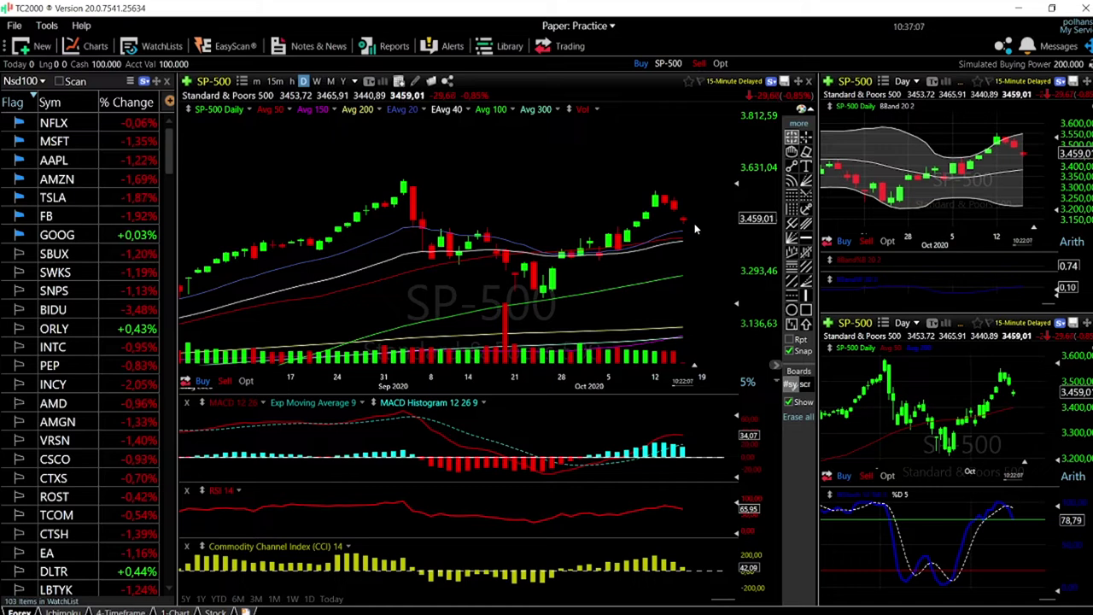
Place horizontal lines on the SP-500 daily chart at about 3396, about 3277 and the September high near 3588.
left_click(807, 237)
left_click(693, 231)
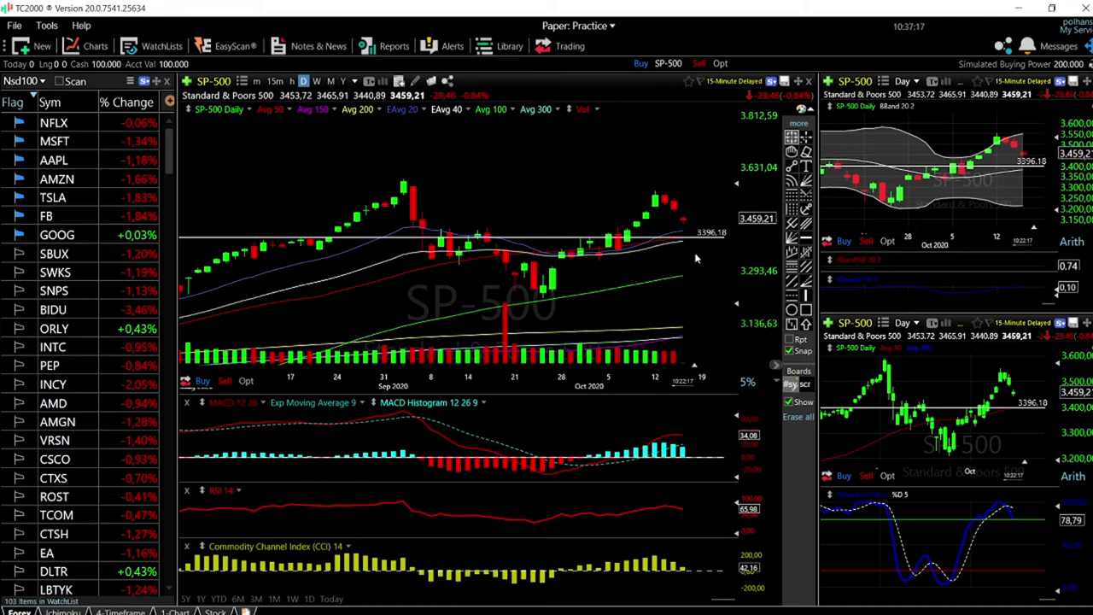
left_click(805, 237)
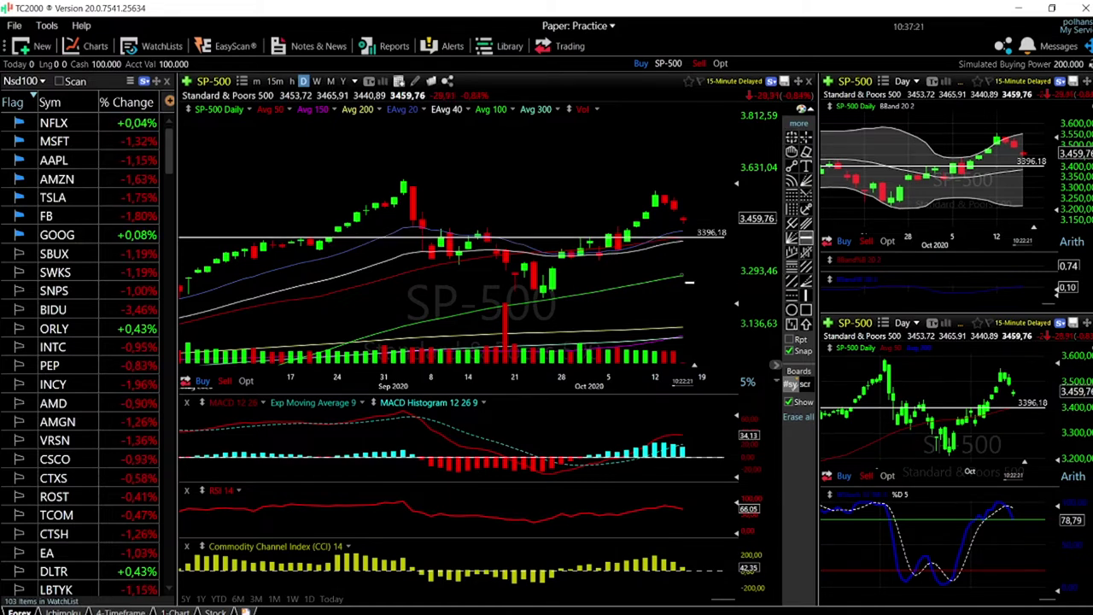
left_click(685, 272)
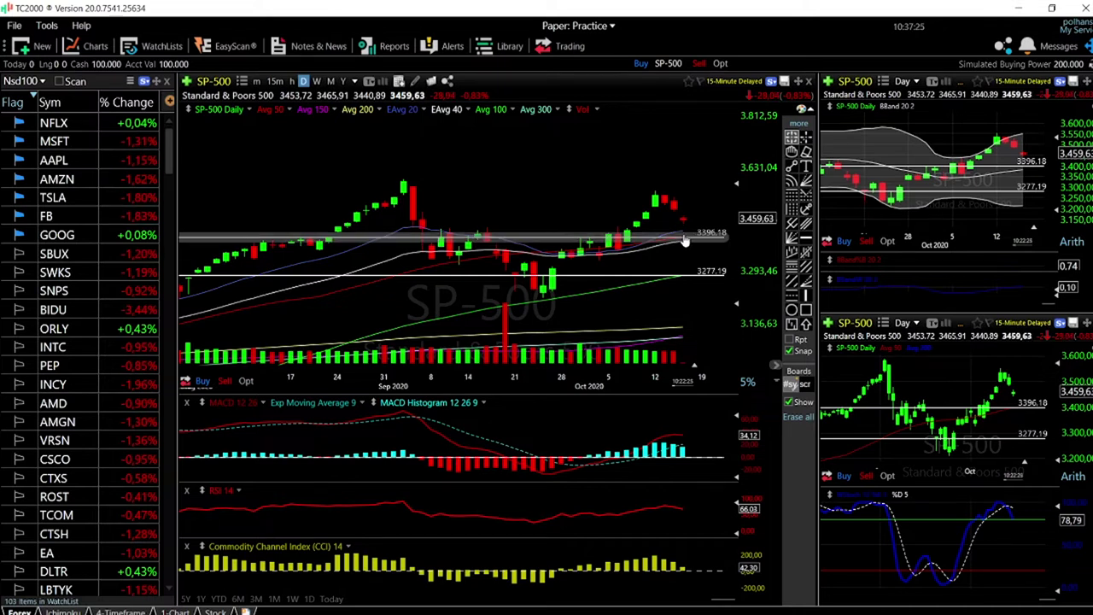
mouse_move(675, 189)
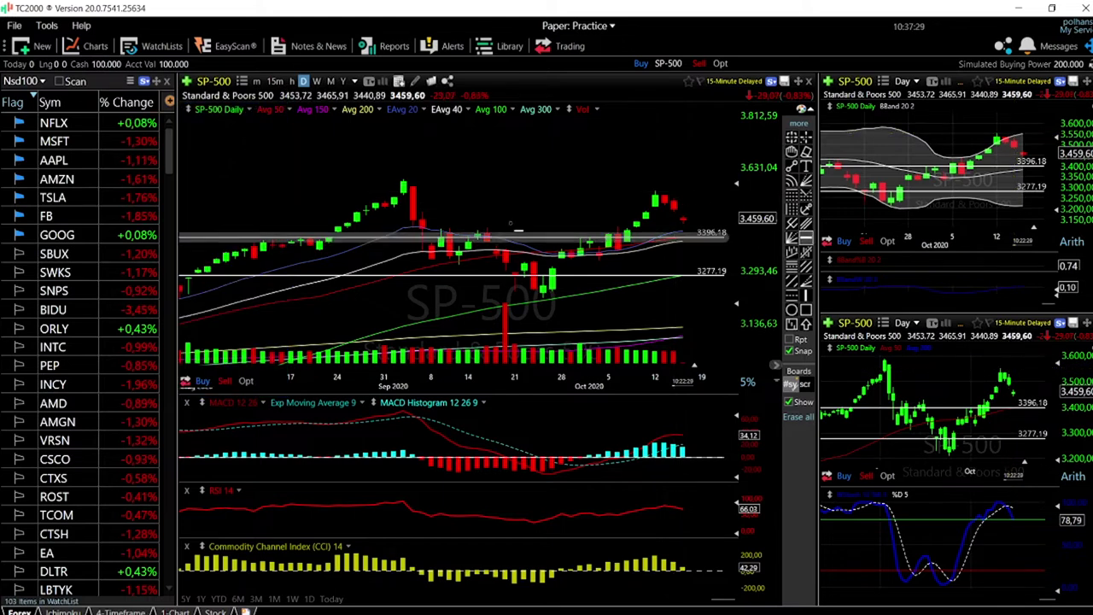
left_click(404, 178)
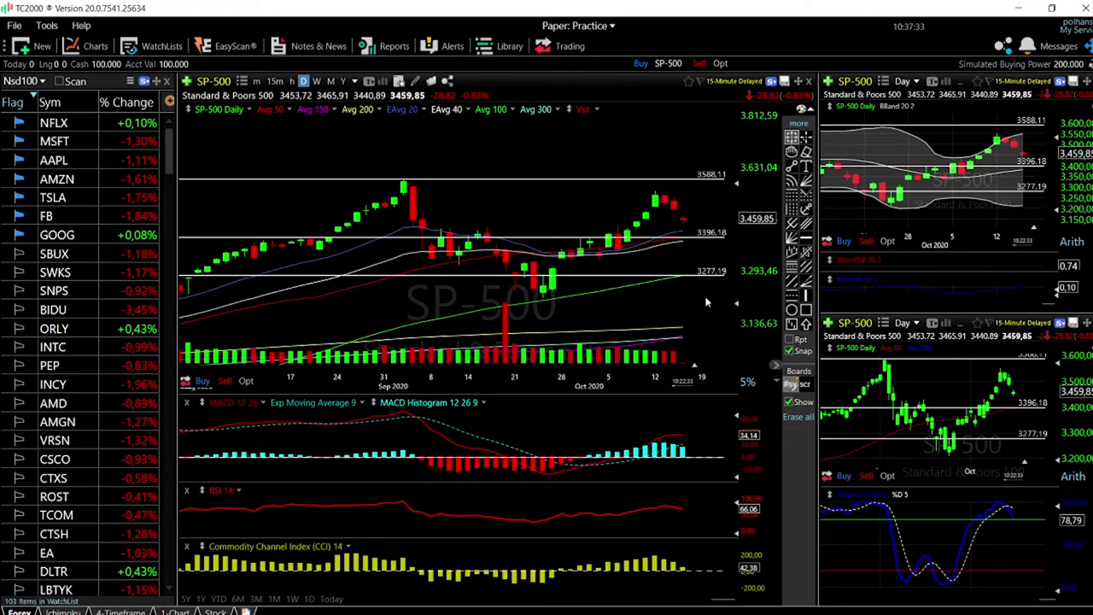
Erase the three horizontal price-level lines from the SP-500 chart.
left_click(724, 181)
left_click(713, 233)
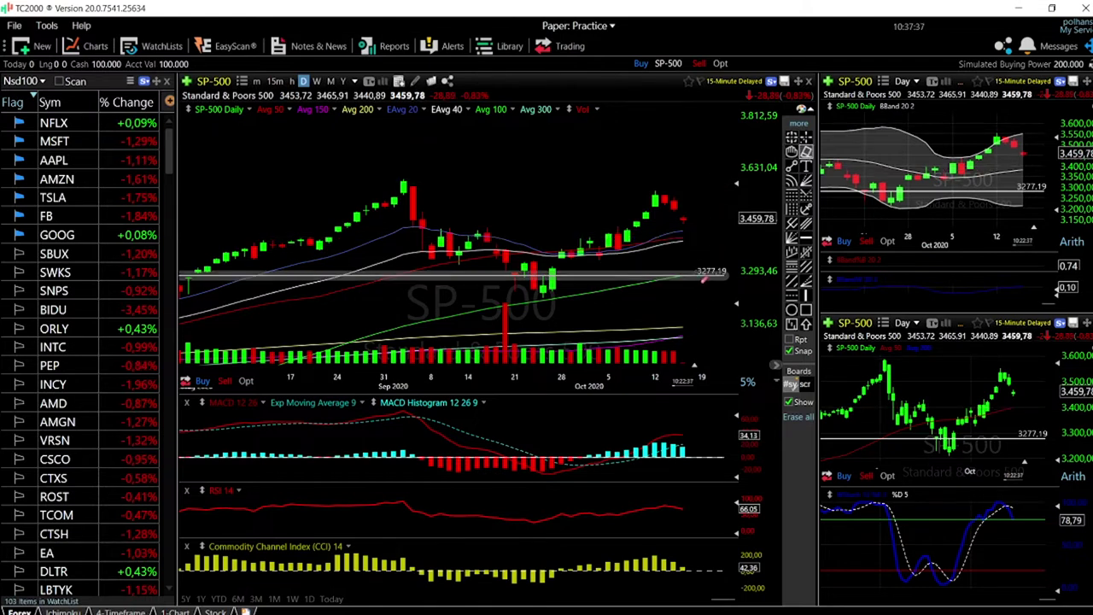
left_click(706, 273)
Draw a short falling trendline from the latest SP-500 candle and a rising trendline just after it to project the price path.
left_click(792, 167)
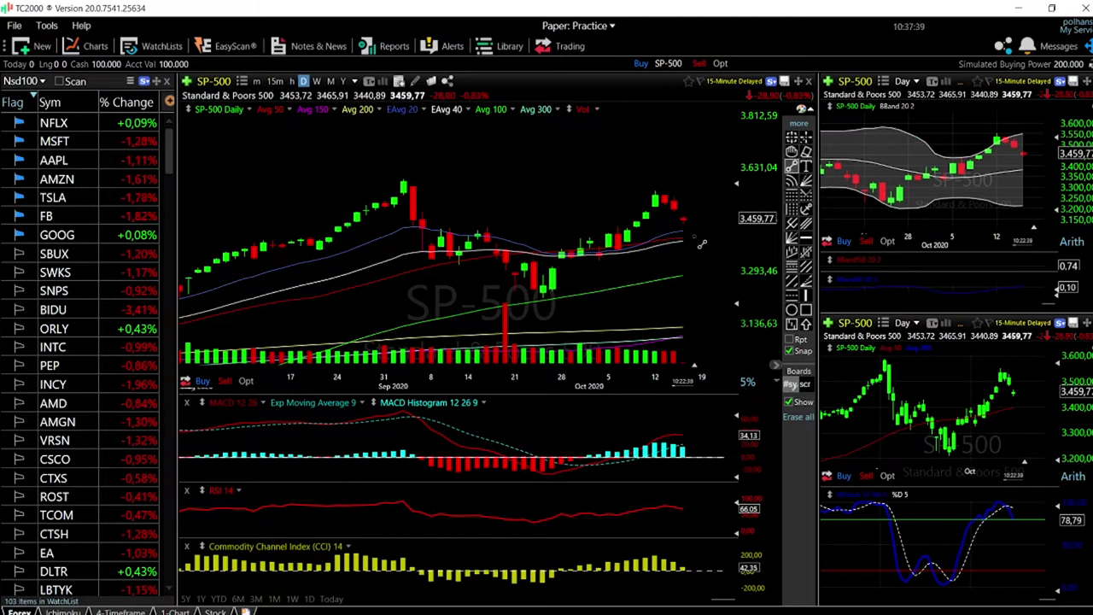
left_click_drag(684, 219, 691, 243)
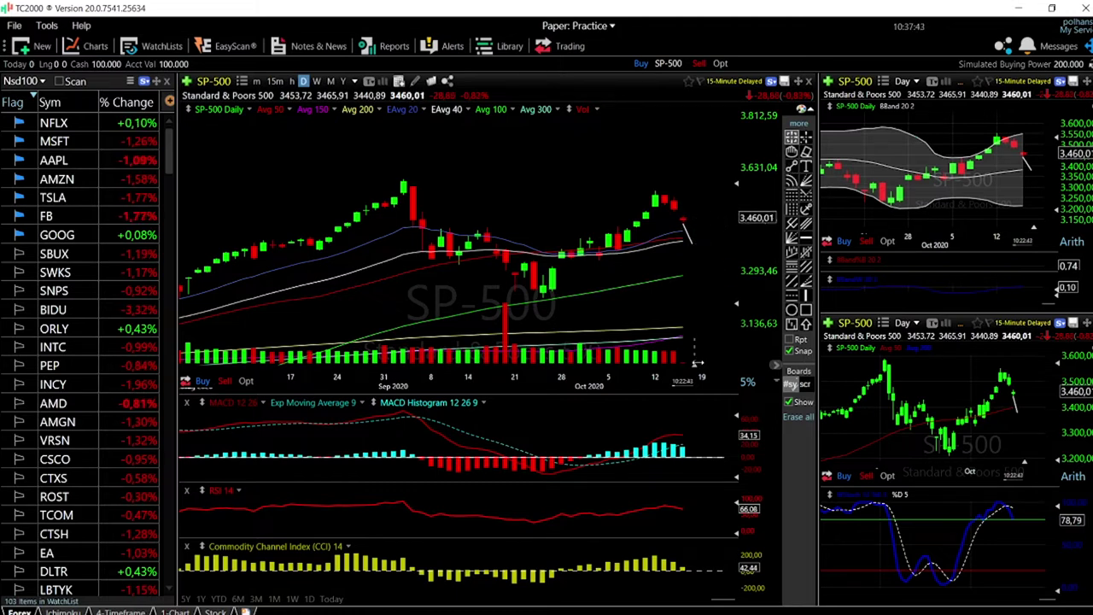
scroll(694, 345, "down", 3)
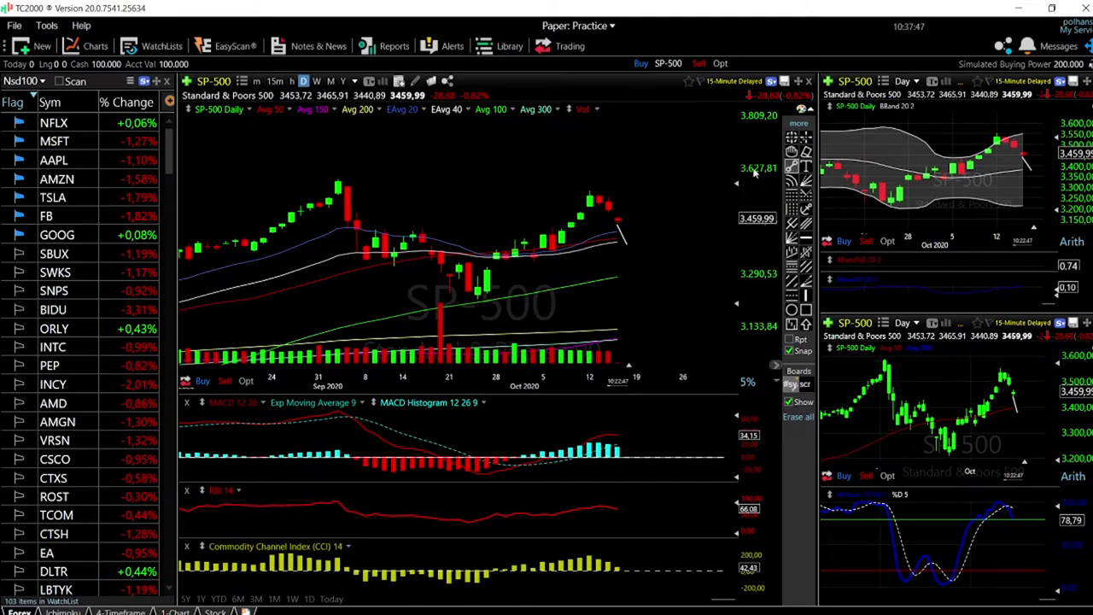
left_click_drag(637, 236, 684, 180)
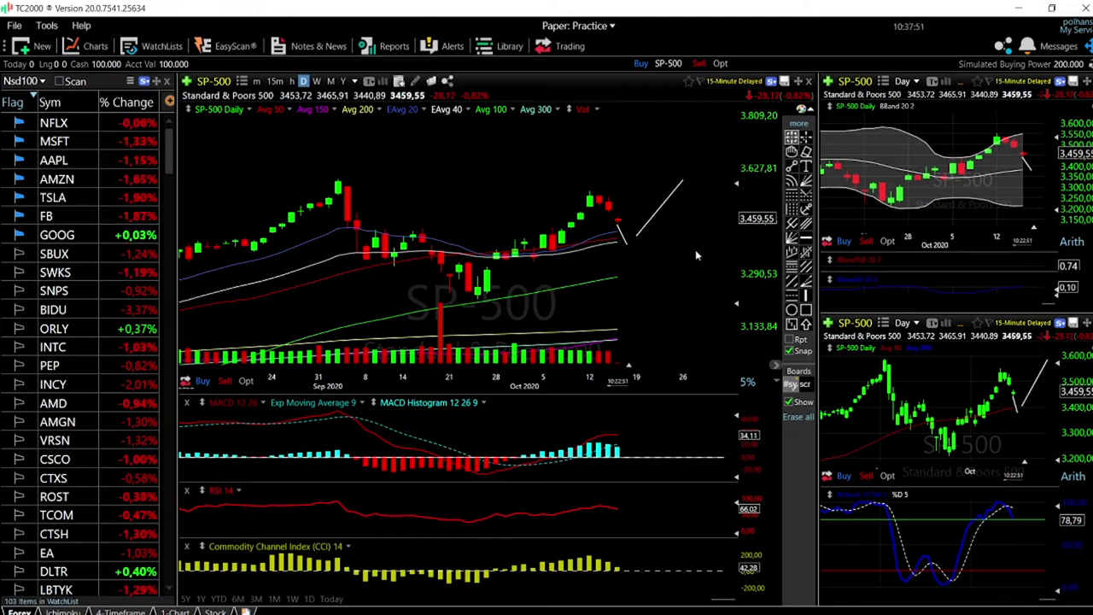
Extend the falling line to about the green 100-day average, join the rising line to its low end and lengthen it above the September high.
left_click_drag(628, 252, 641, 274)
left_click_drag(660, 218, 668, 255)
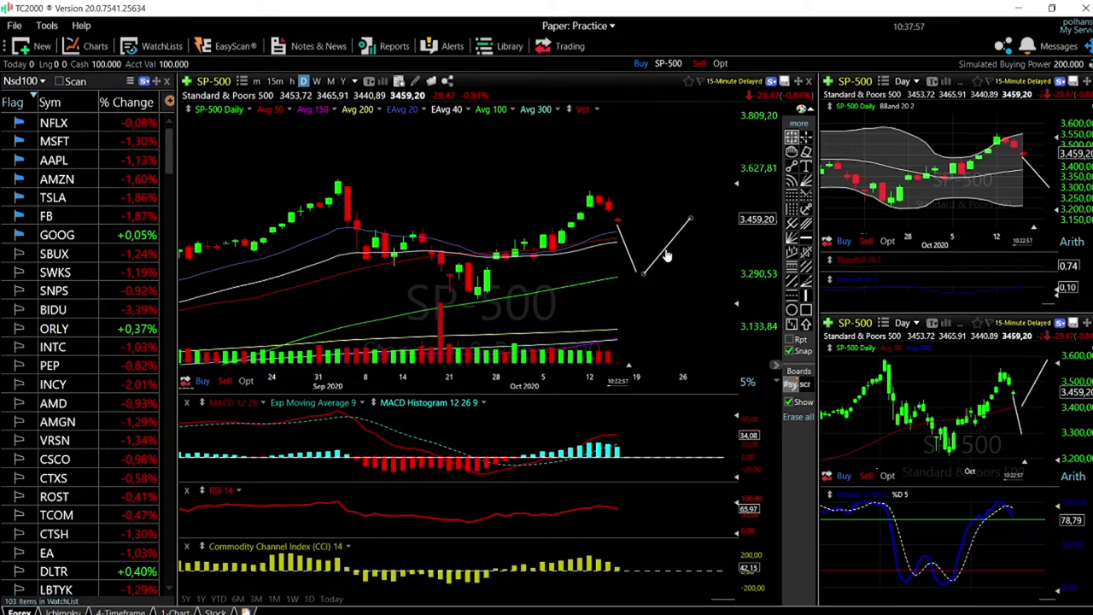
left_click_drag(690, 218, 730, 160)
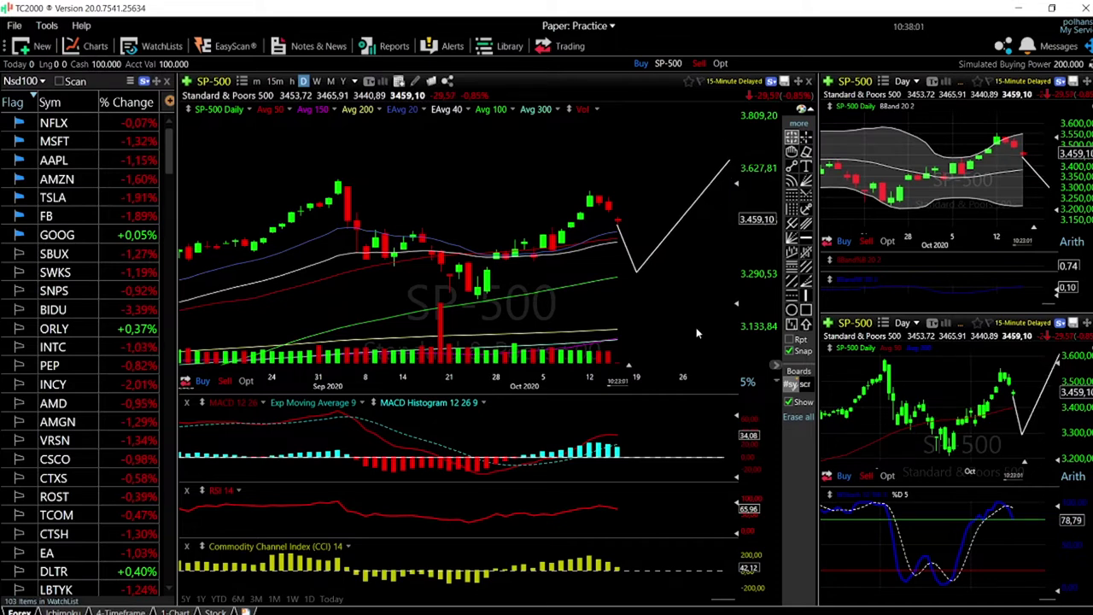
Review the projection against the longer SP-500 price history, and remove both projection lines from the chart.
scroll(692, 307, "down", 1)
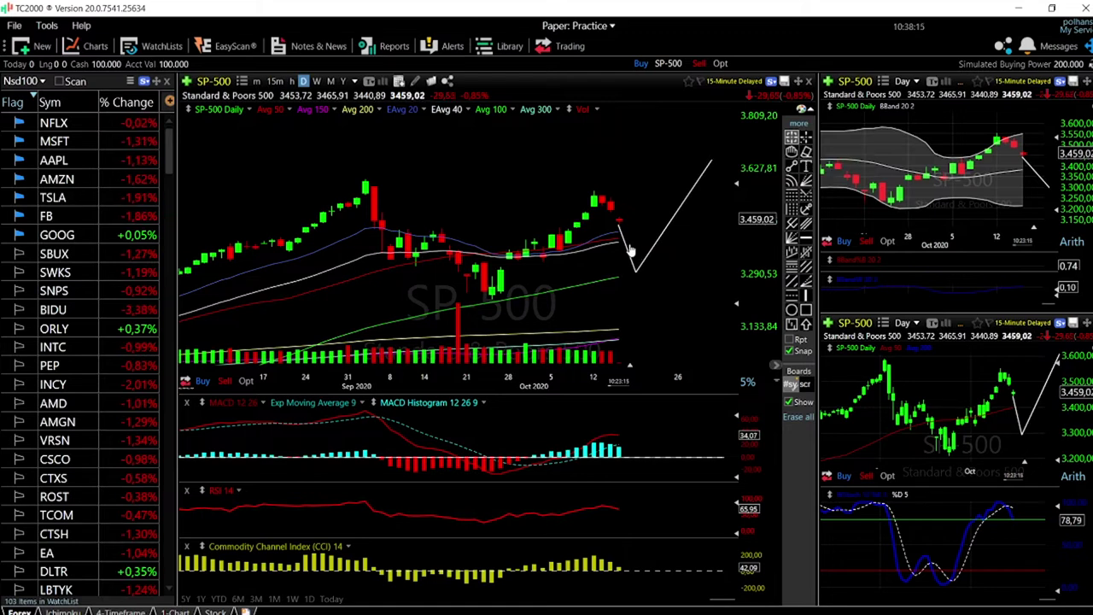
scroll(615, 253, "down", 5)
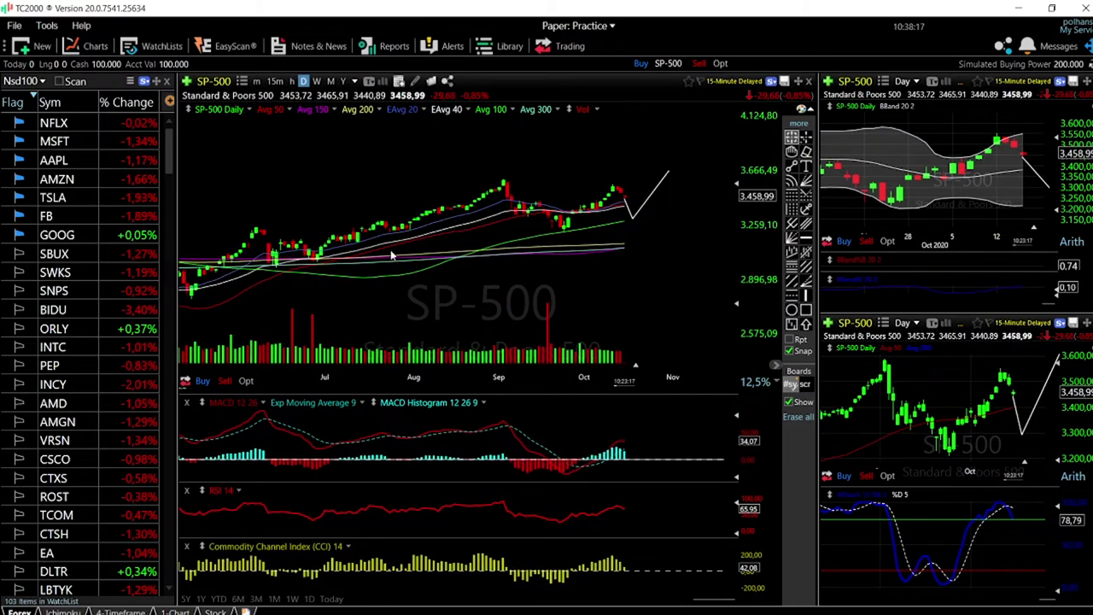
scroll(390, 254, "down", 1)
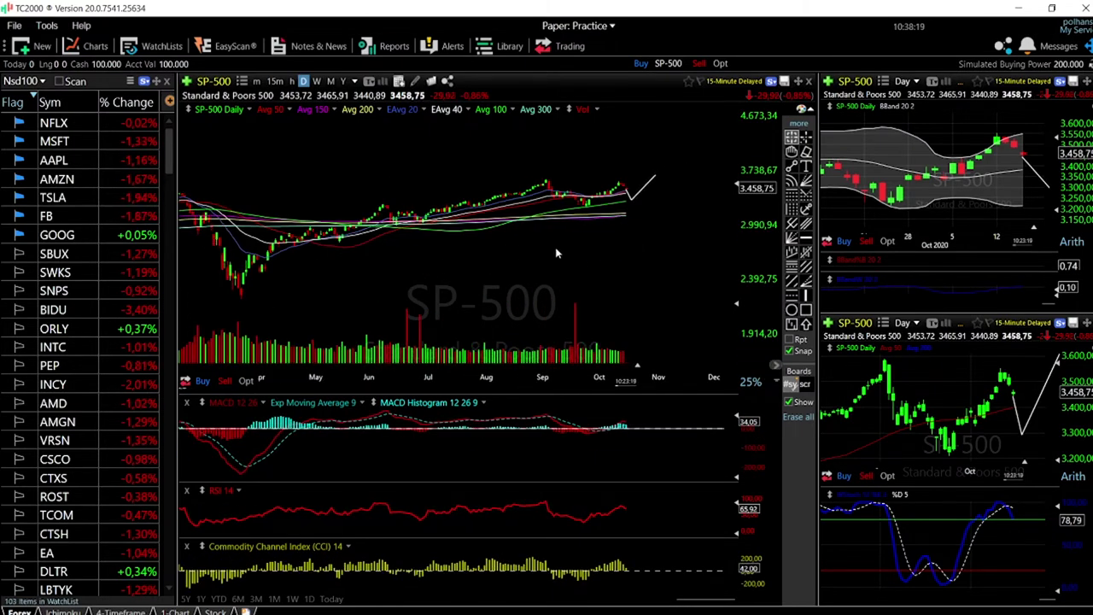
scroll(644, 214, "up", 3)
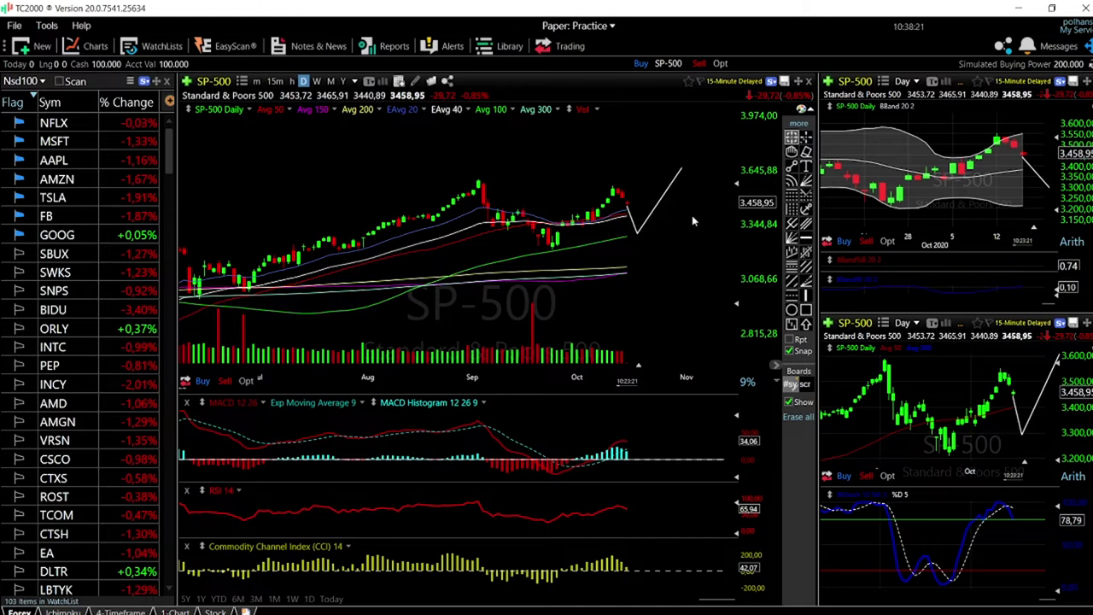
scroll(704, 240, "up", 1)
left_click(805, 151)
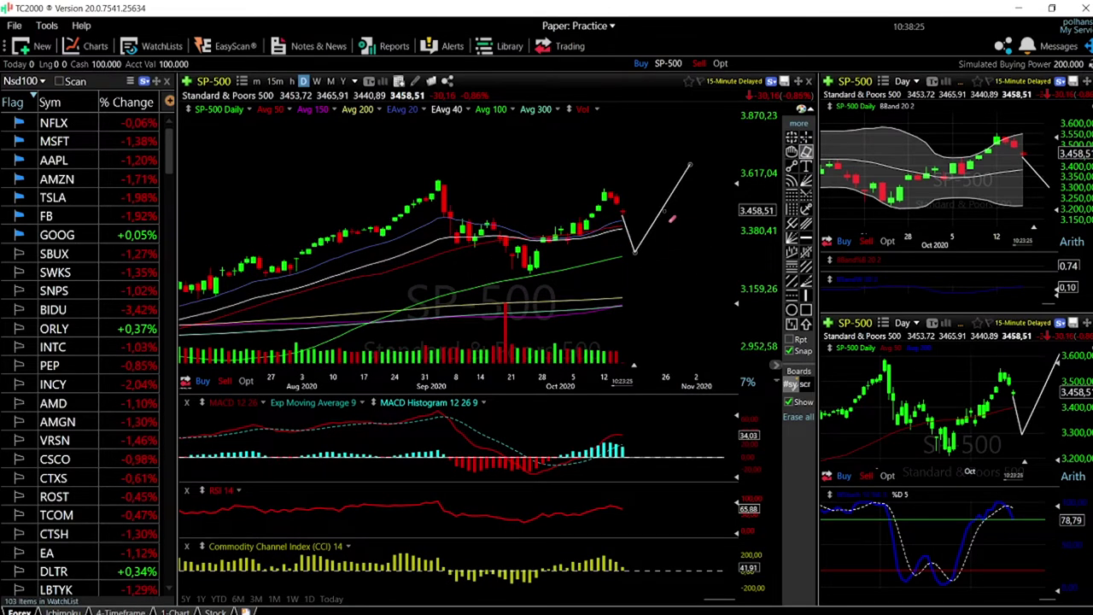
key("ctrl+z")
key("ctrl+z")
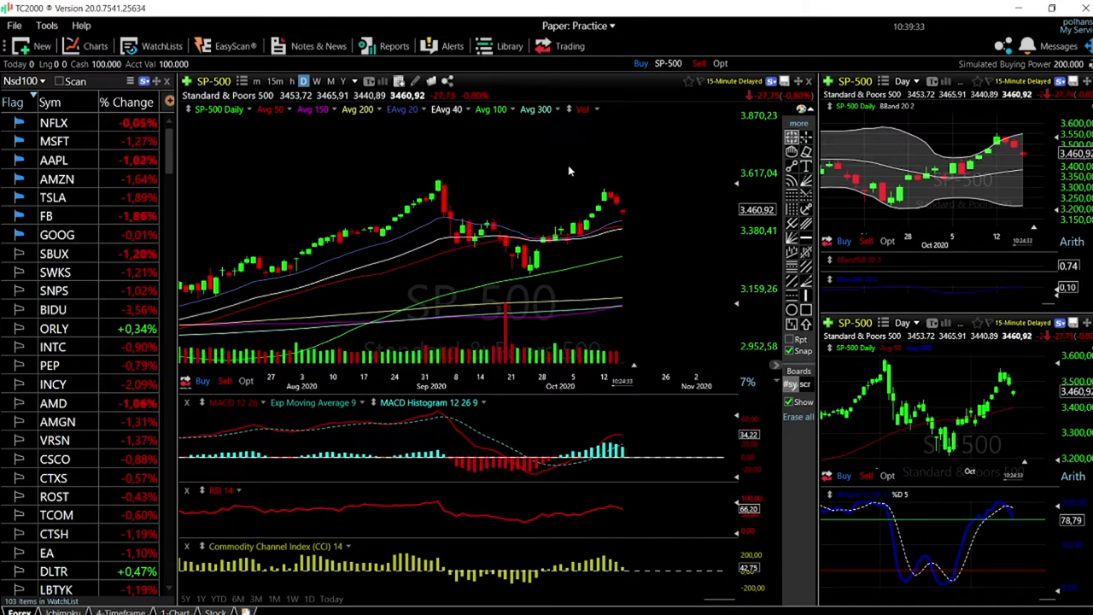
Switch the charts to DJ-30 Dow Jones Industrials and erase the projection lines drawn on it.
type("dj-3")
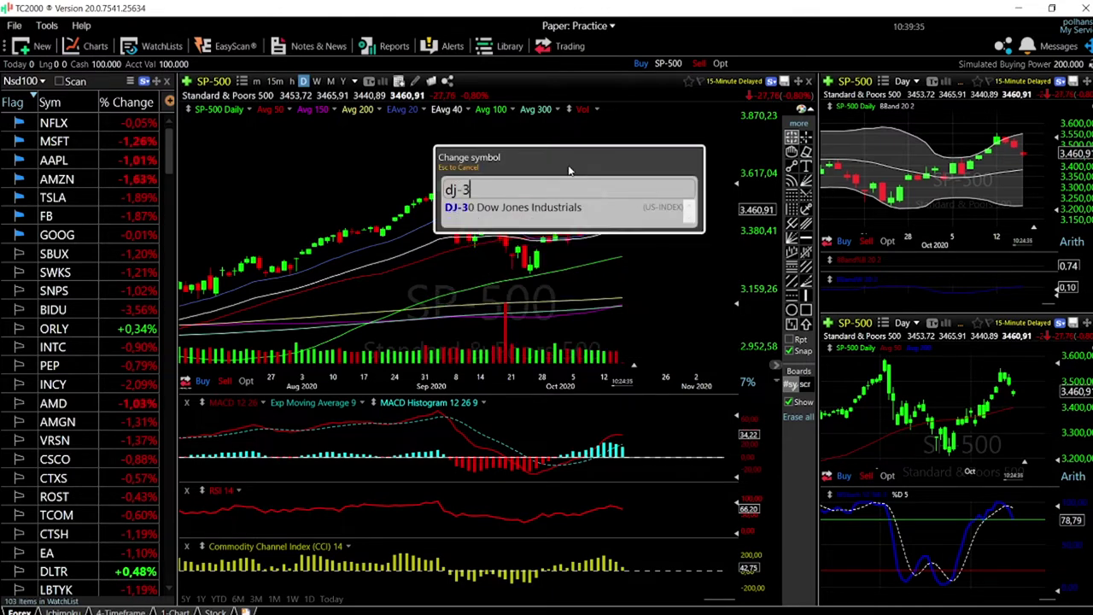
left_click(537, 216)
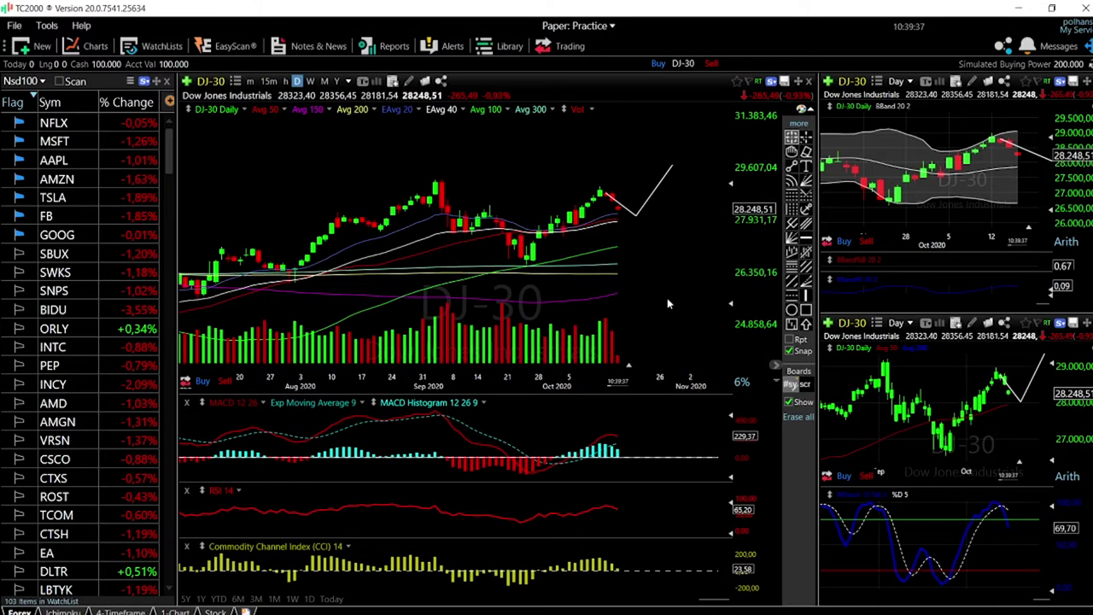
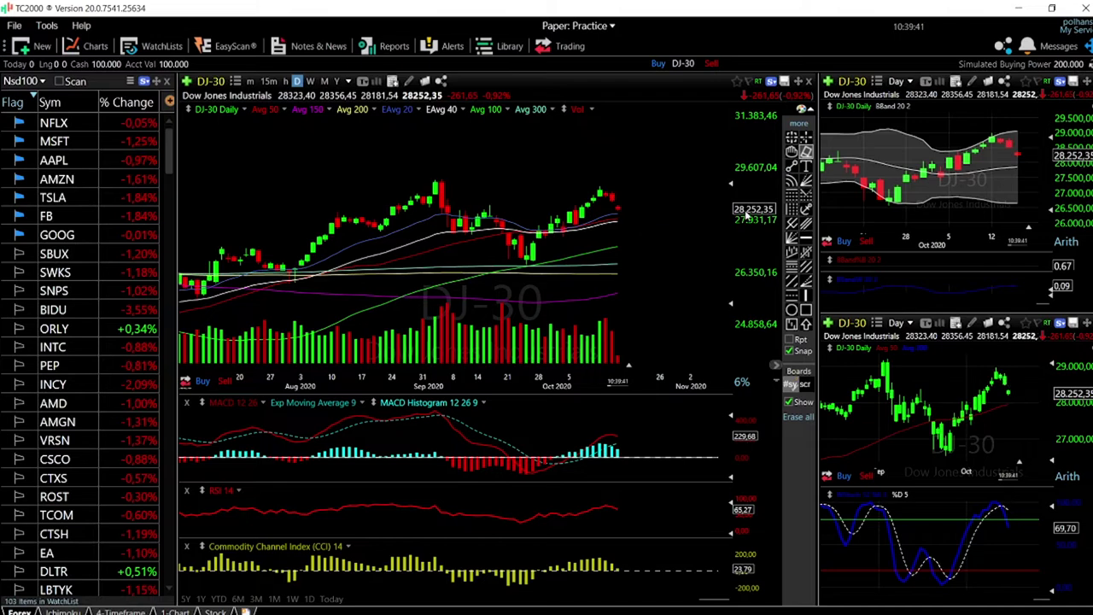
Examine the latest Dow Jones daily candles against the September high, moving averages and Bollinger bands, reading price levels near the 50-day and 100-day averages.
left_click_drag(637, 366, 734, 363)
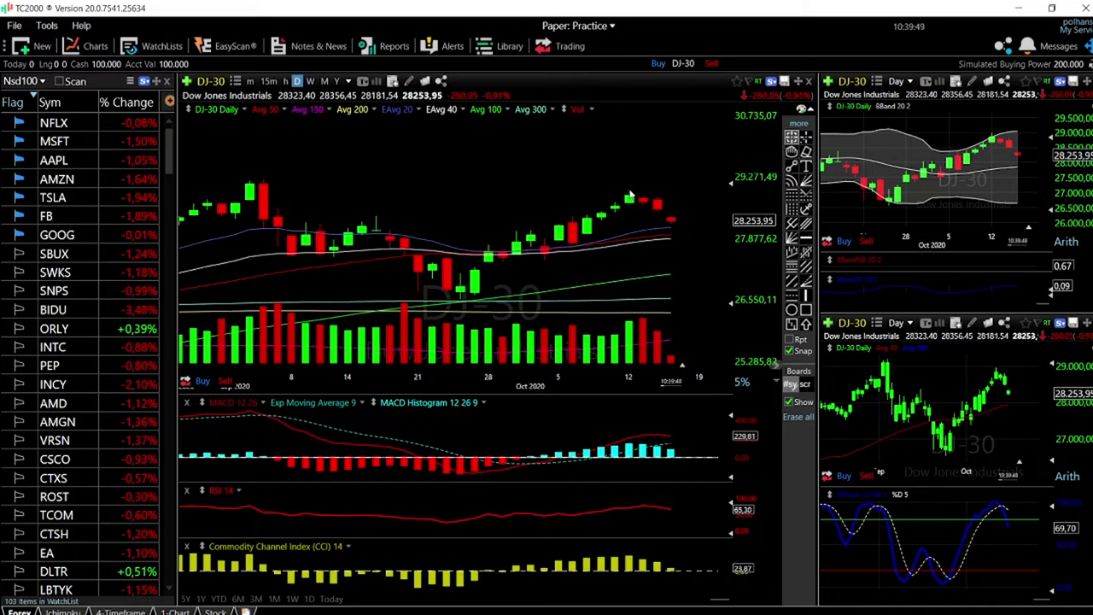
left_click(629, 196)
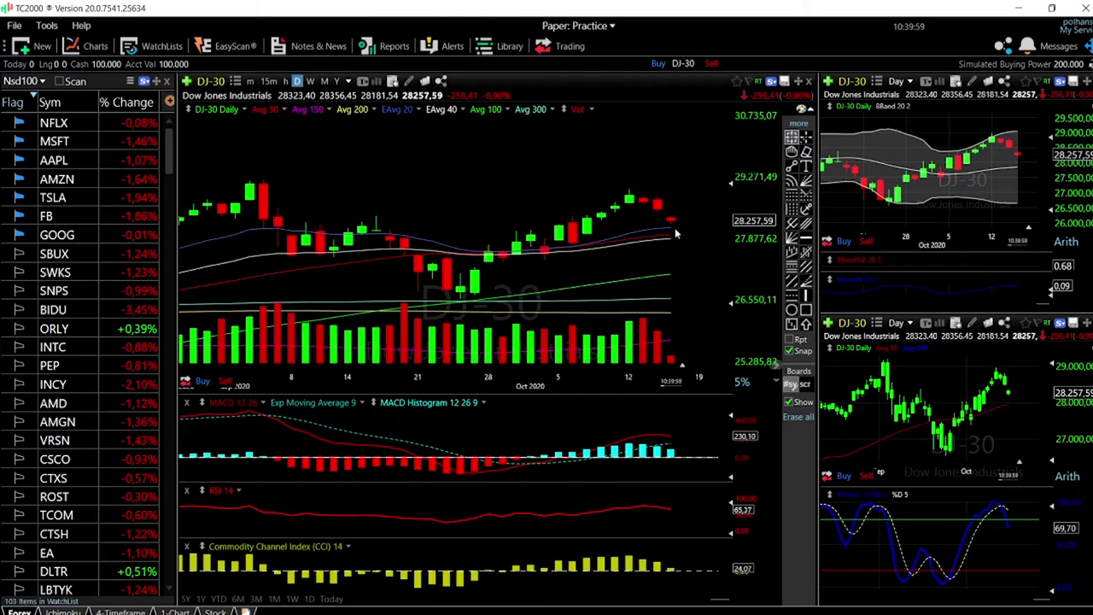
scroll(672, 233, "down", 1)
left_click_drag(713, 299, 726, 296)
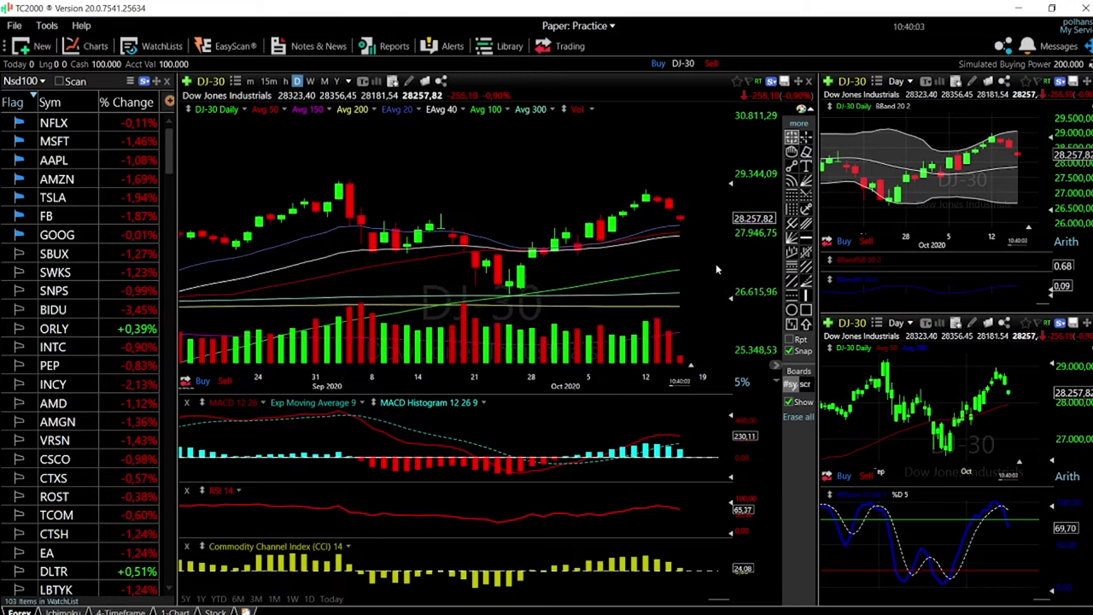
scroll(675, 252, "down", 2)
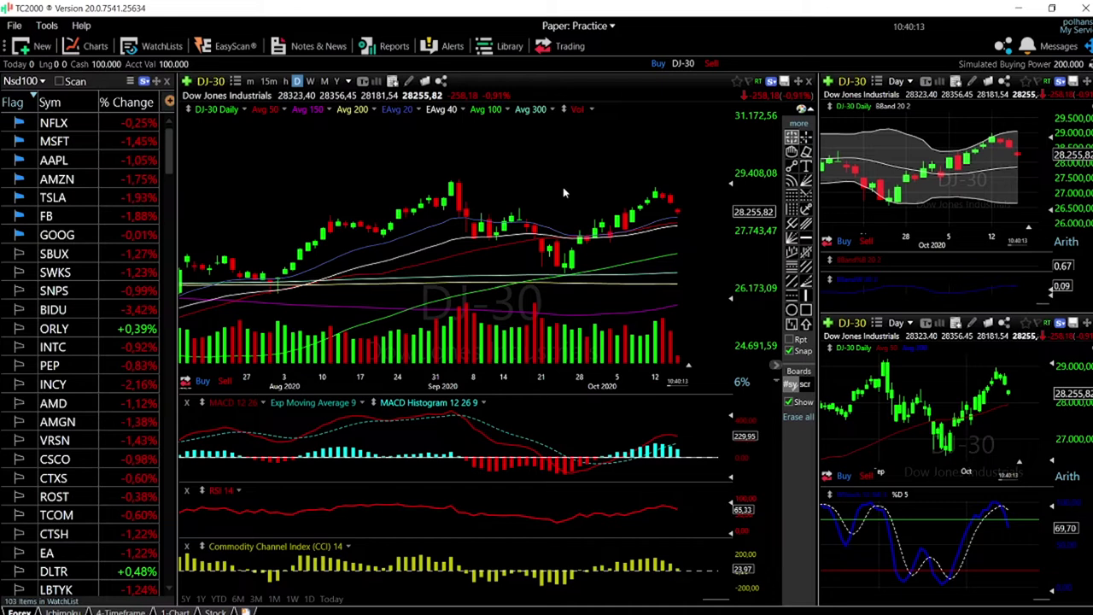
left_click(677, 224)
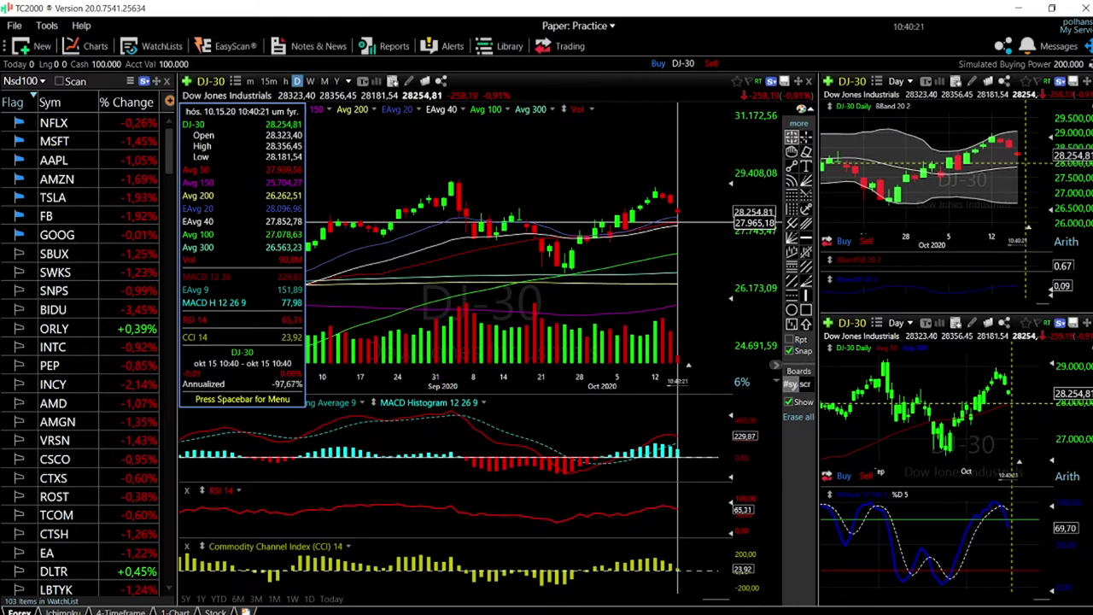
left_click(681, 251)
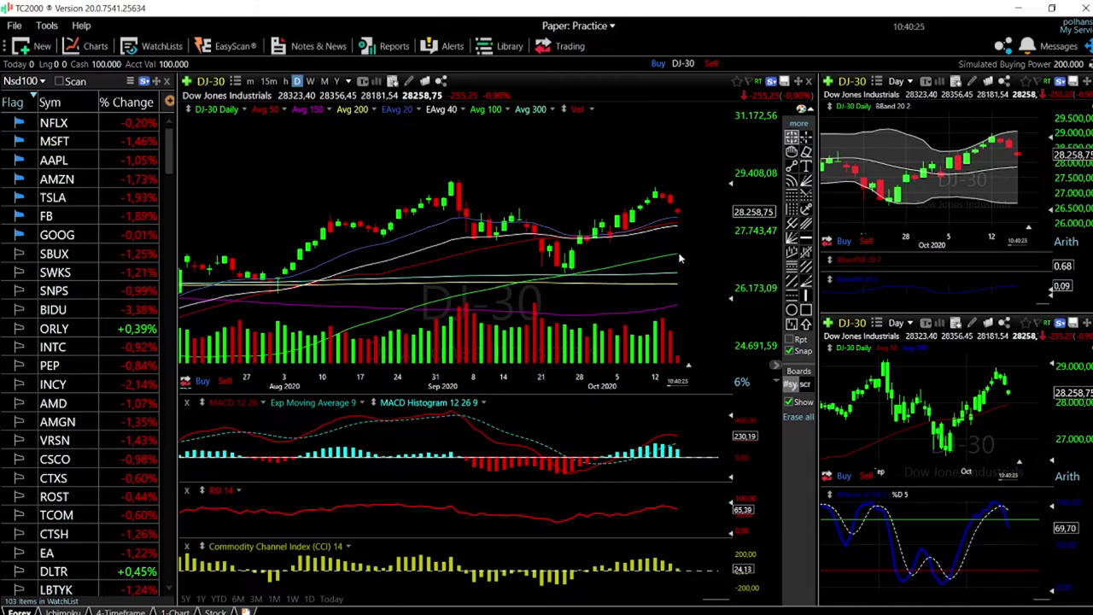
left_click(678, 255)
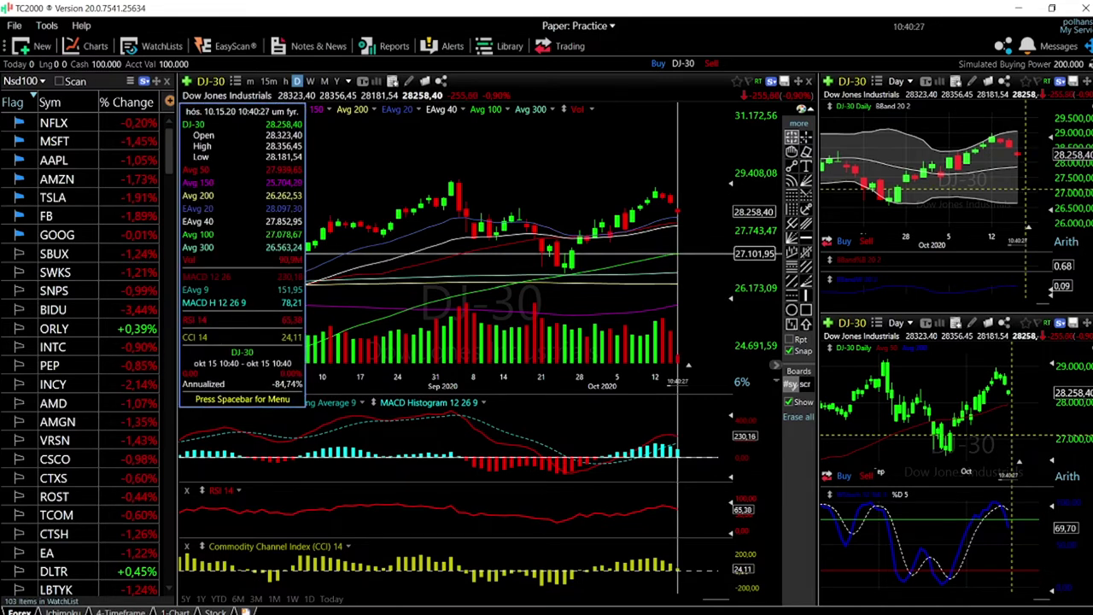
scroll(683, 243, "down", 2)
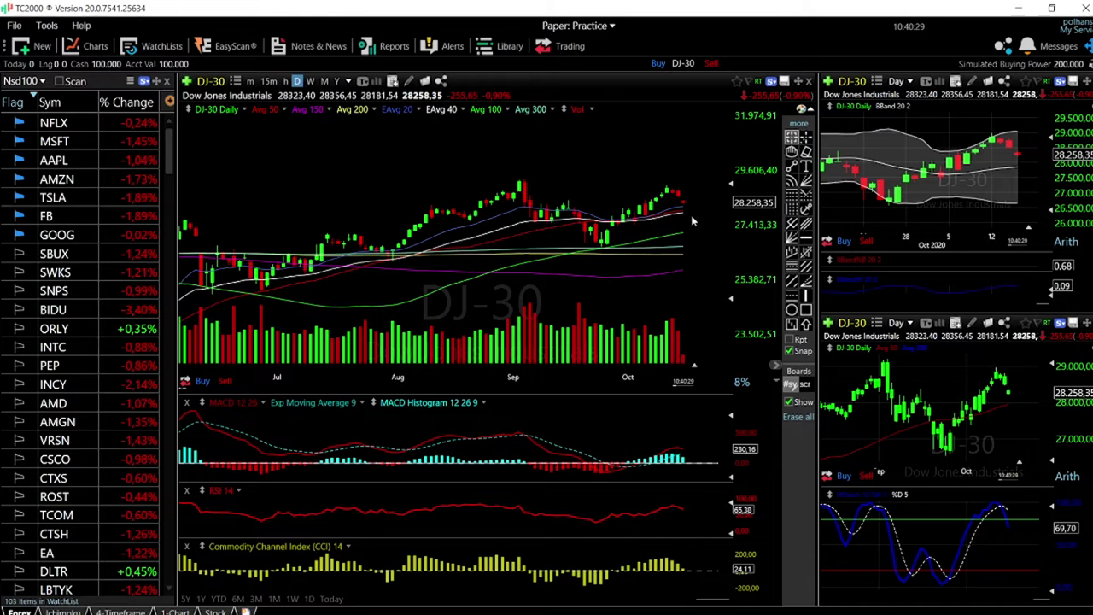
scroll(652, 197, "up", 2)
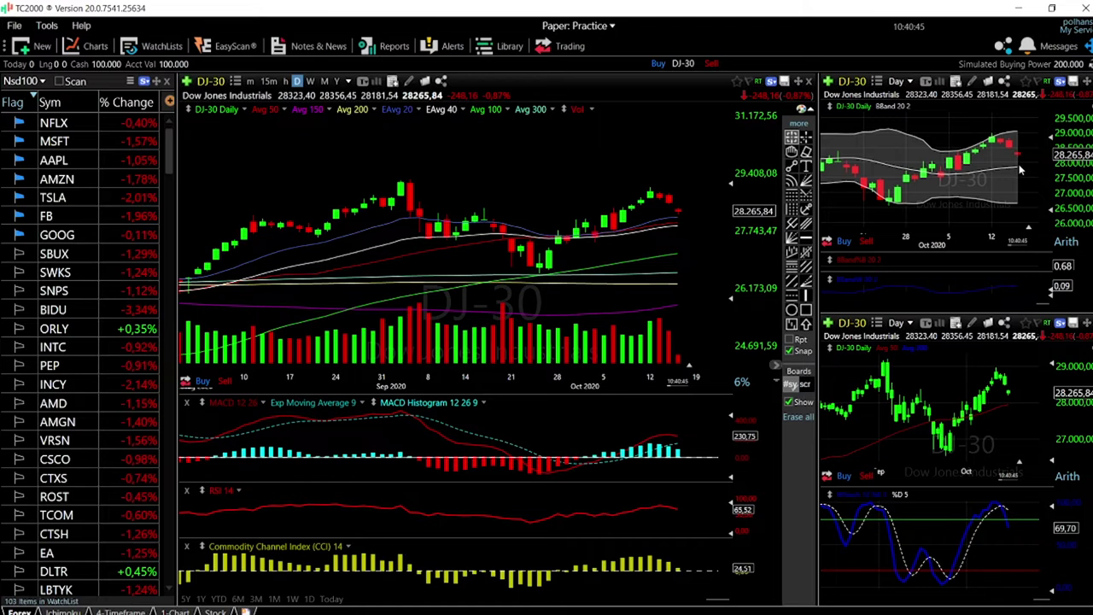
mouse_move(1015, 163)
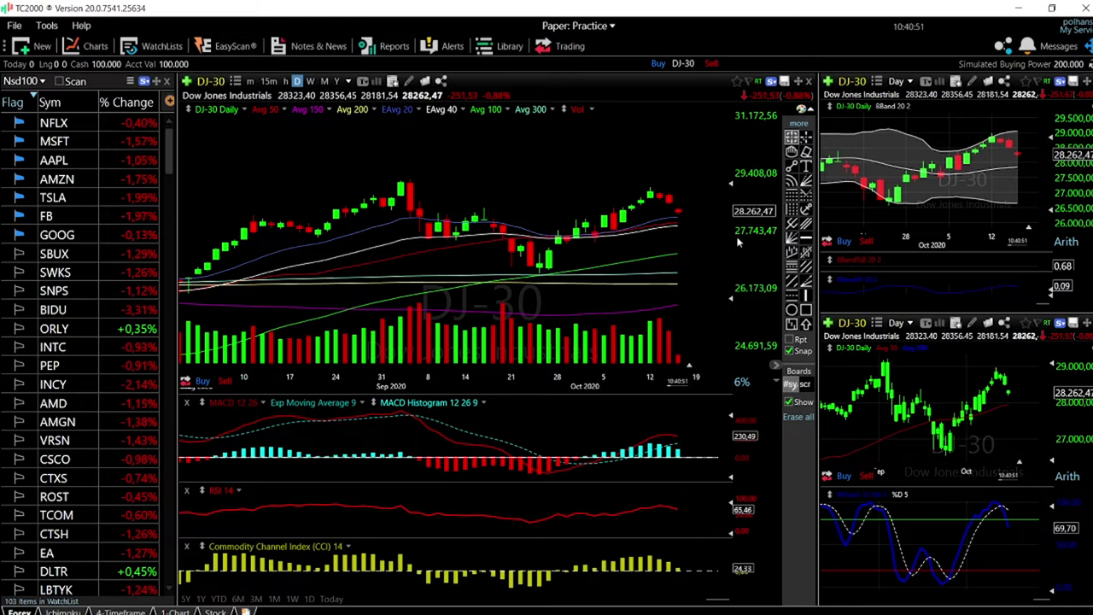
mouse_move(669, 189)
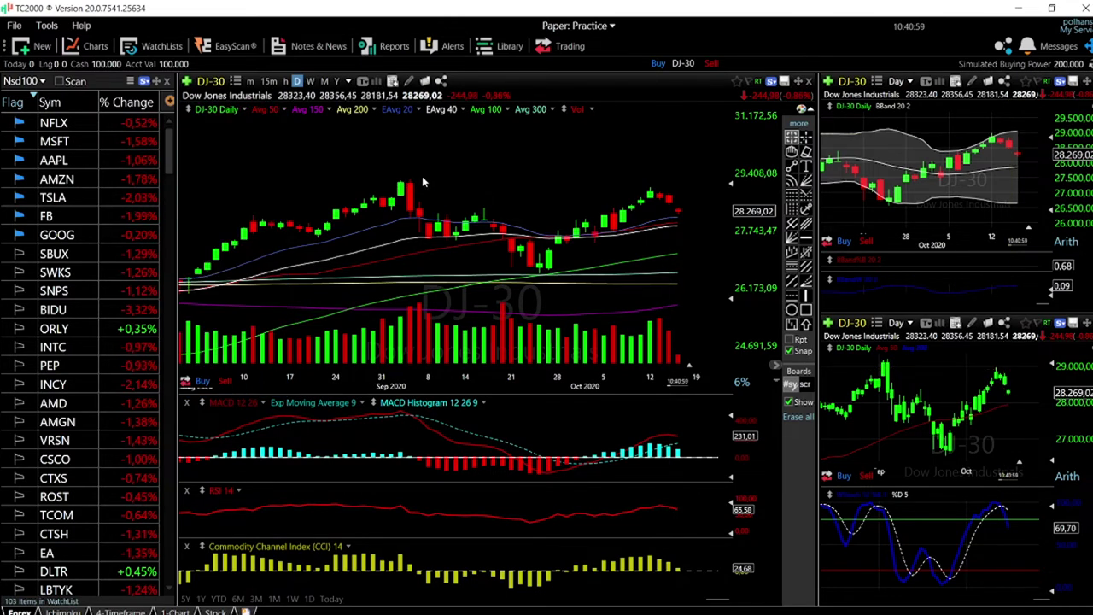
mouse_move(410, 180)
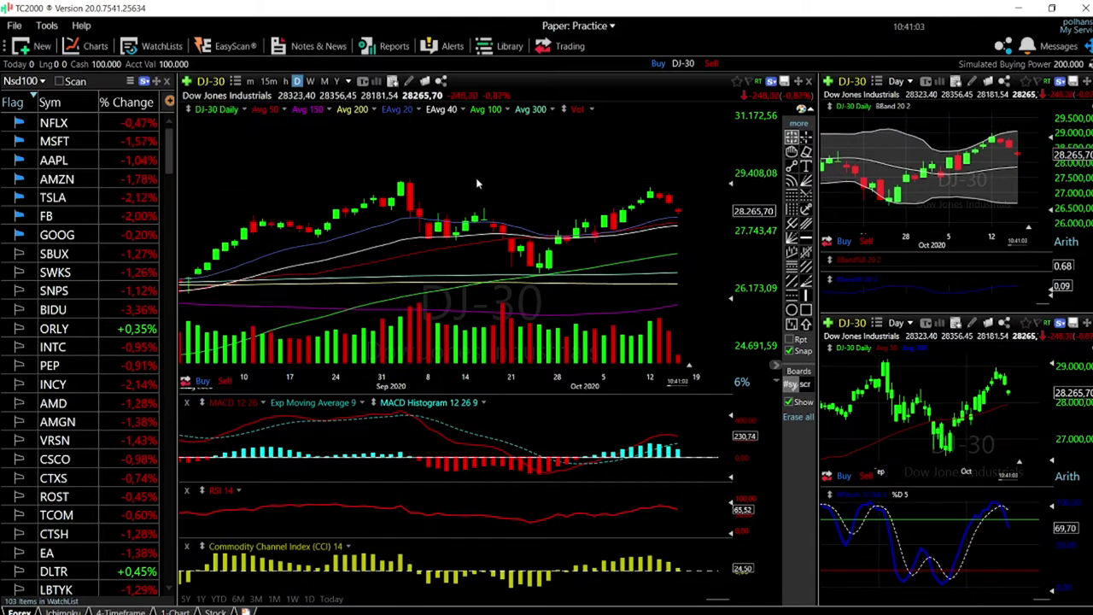
Switch the charts to the Nasdaq 100 Index, symbol NDX--X.
type("ndx")
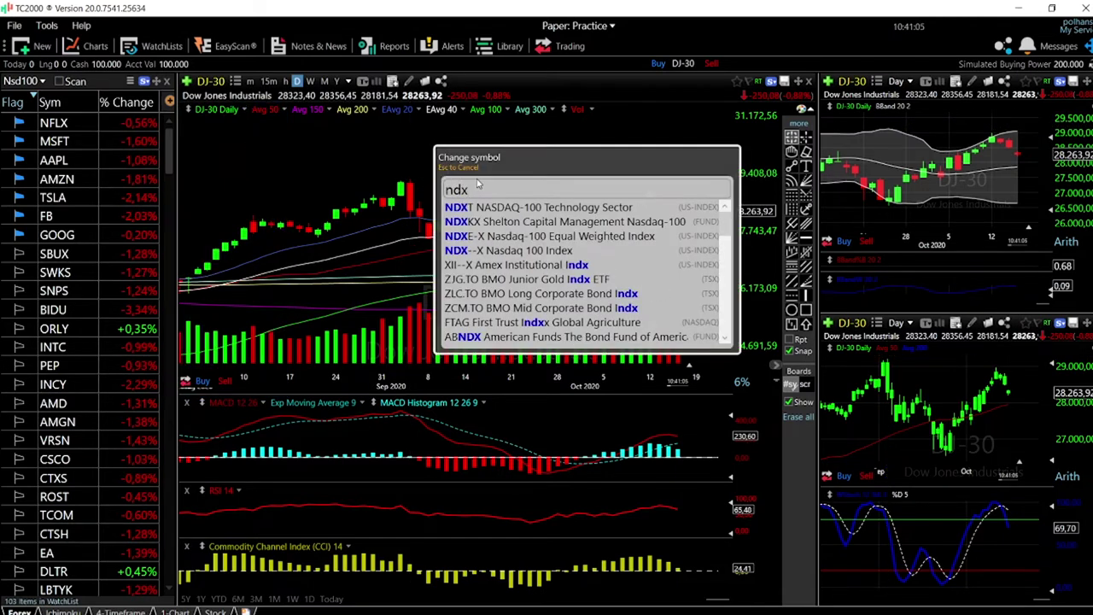
type("-")
key("Return")
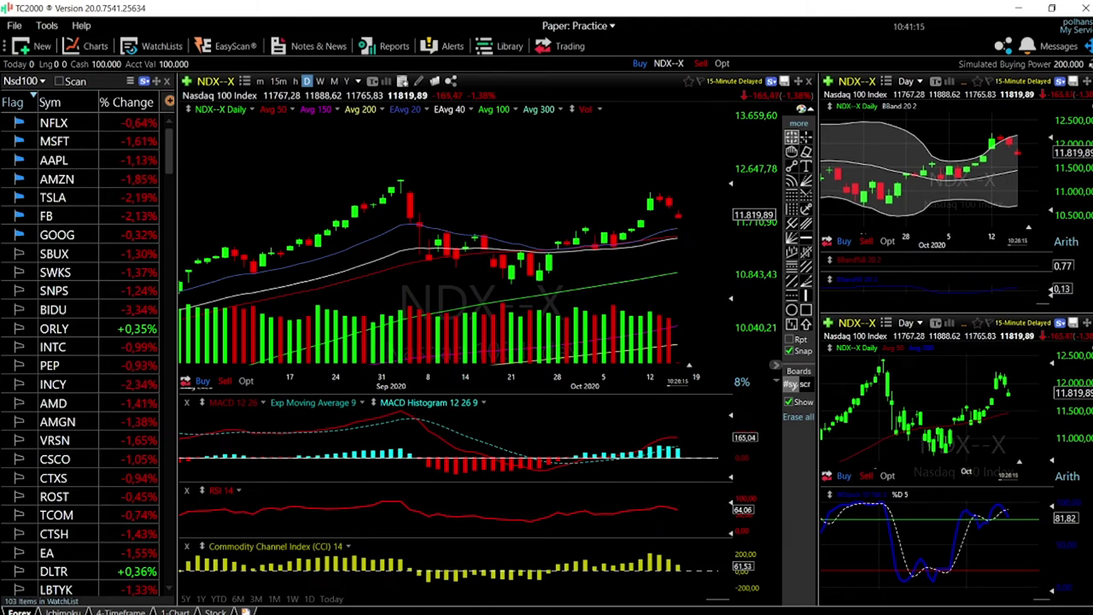
Examine the latest Nasdaq 100 daily candles against the moving averages, MACD, RSI and CCI, reading the October 12 values and comparing with price history since spring.
left_click(651, 551)
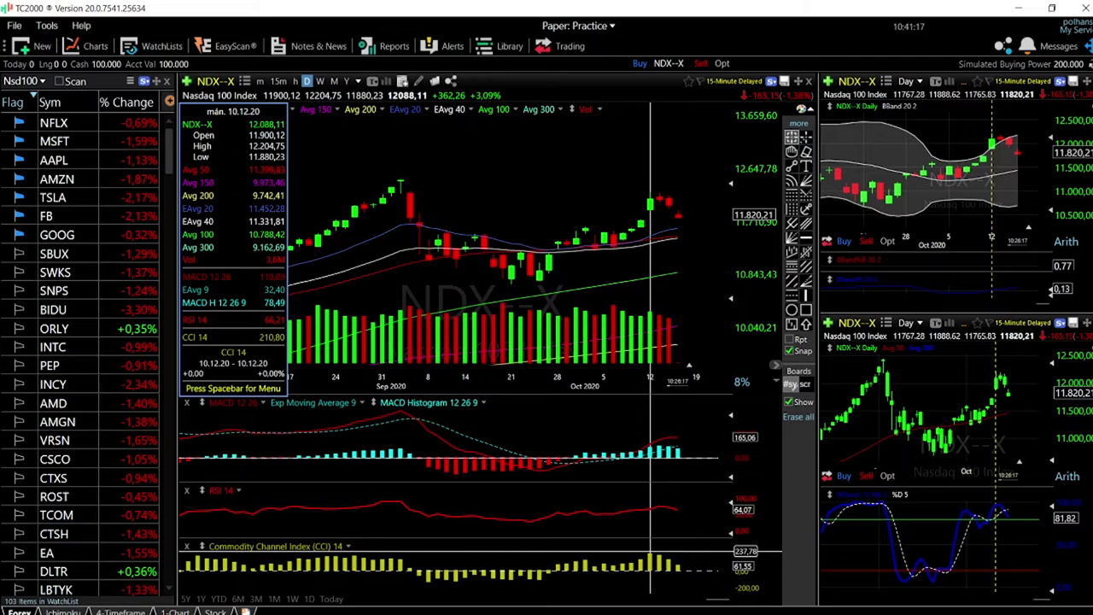
left_click(651, 551)
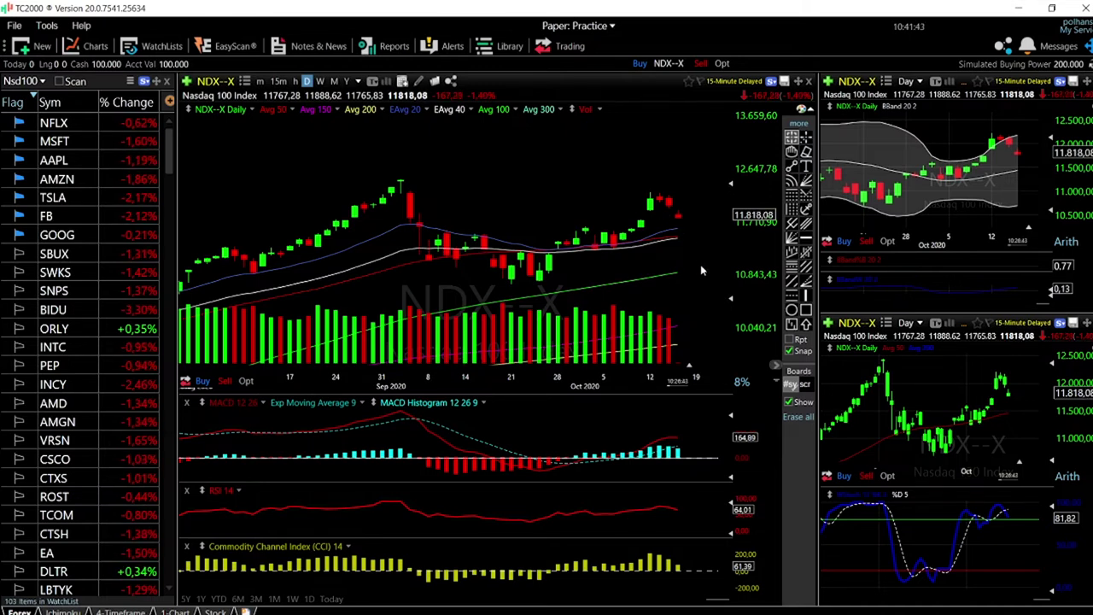
scroll(701, 270, "down", 1)
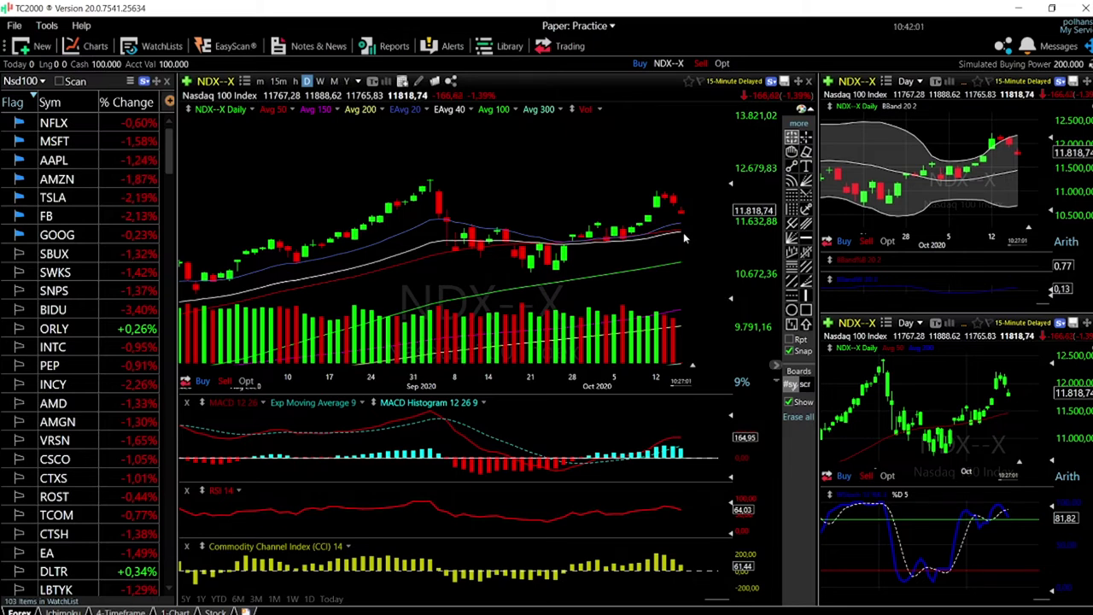
left_click_drag(692, 365, 633, 365)
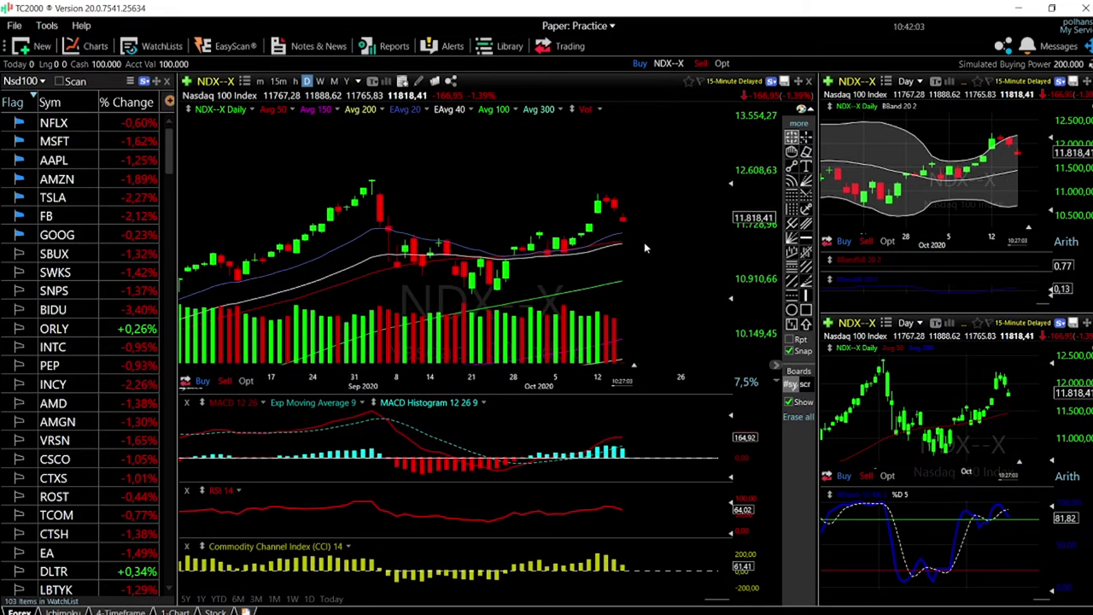
left_click_drag(622, 243, 690, 173)
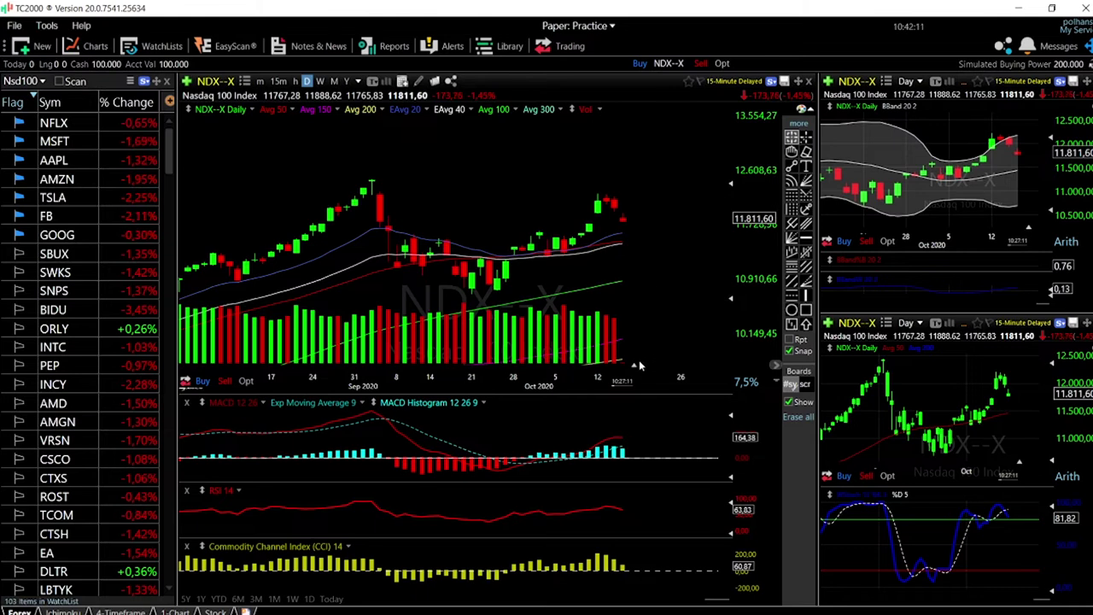
left_click_drag(635, 364, 692, 365)
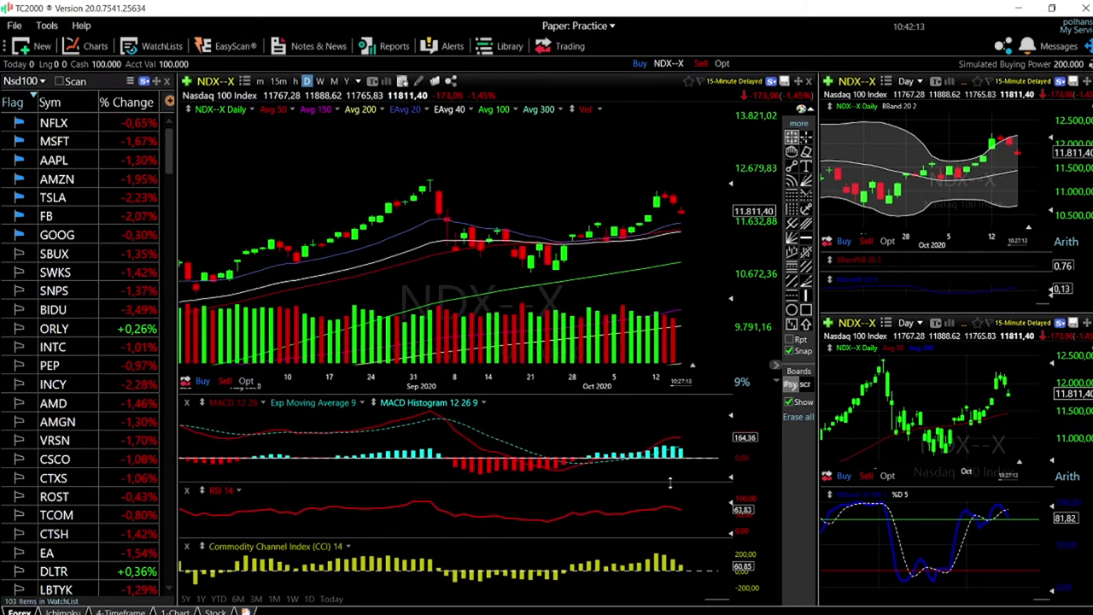
left_click_drag(668, 510, 668, 511)
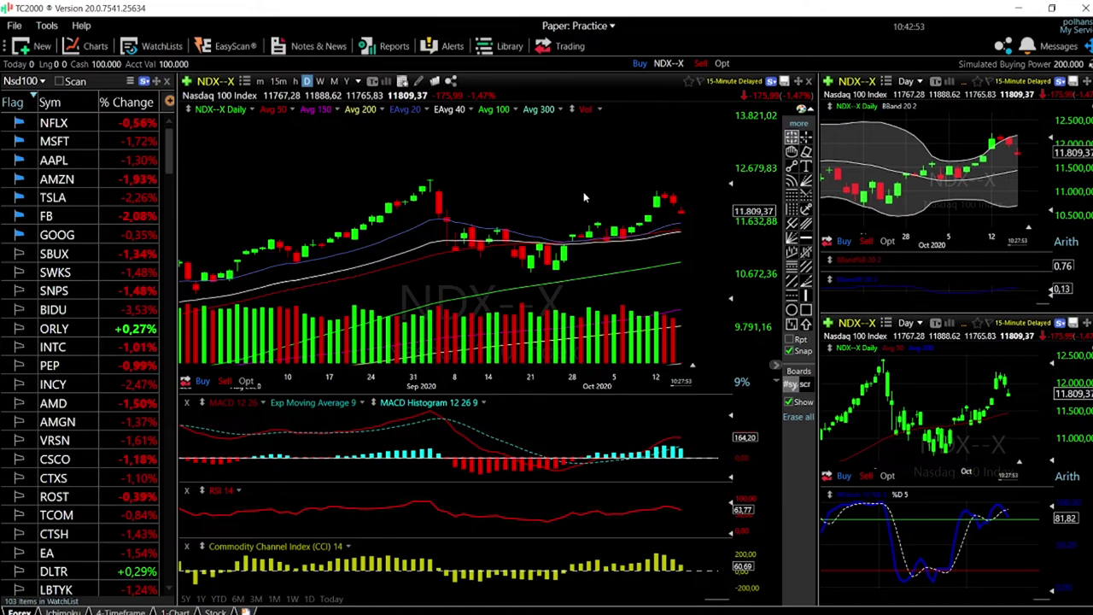
scroll(582, 195, "down", 5)
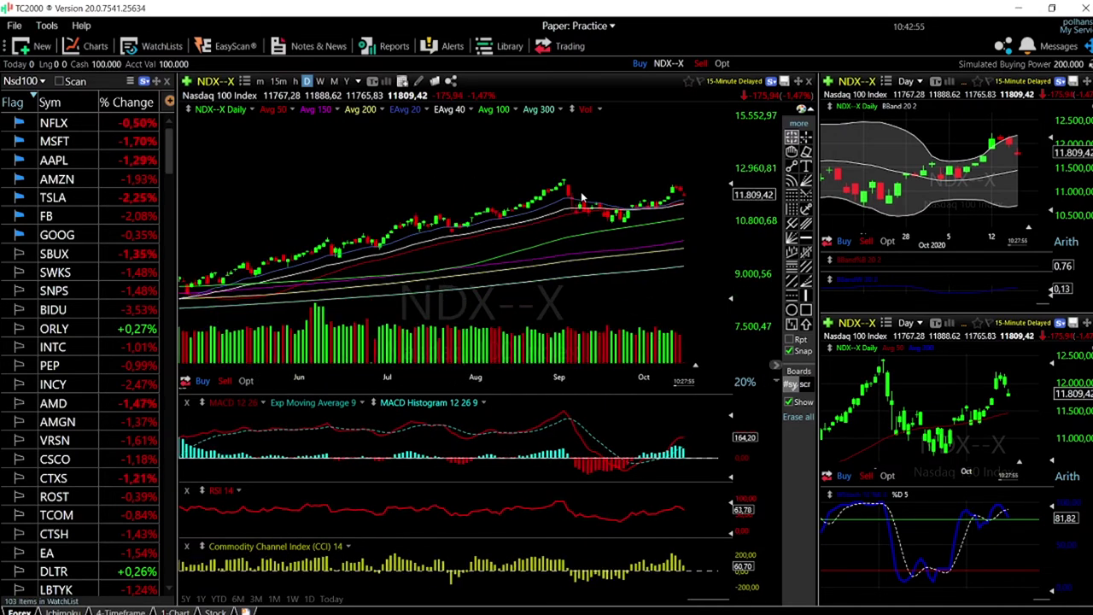
scroll(580, 195, "down", 1)
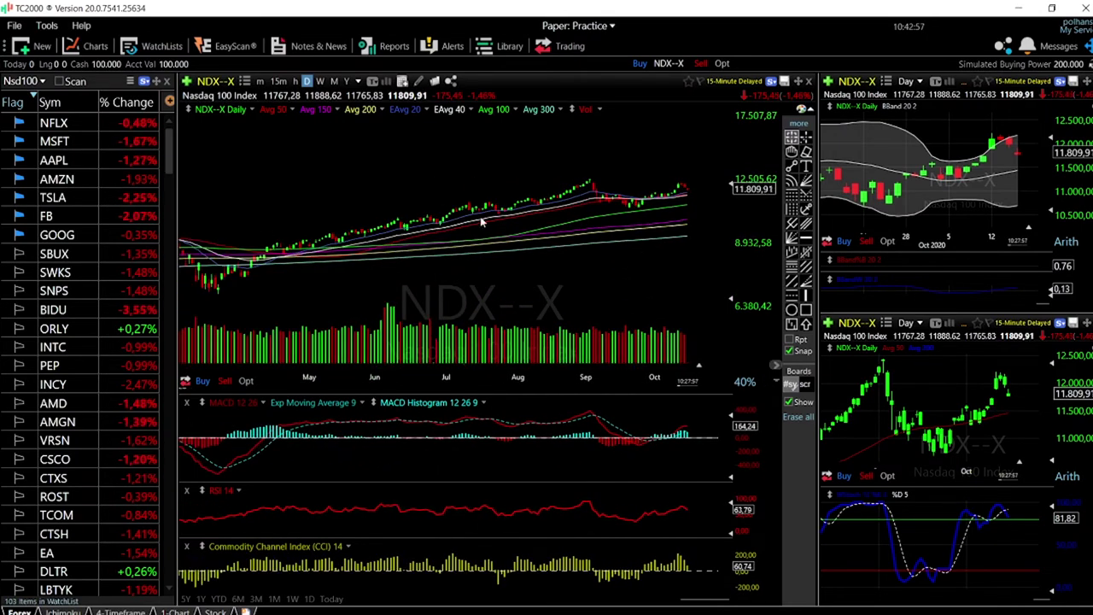
Open the 1-Chart layout for the Nasdaq 100 and set it to the daily timeframe, showing history back to the March low.
left_click(175, 611)
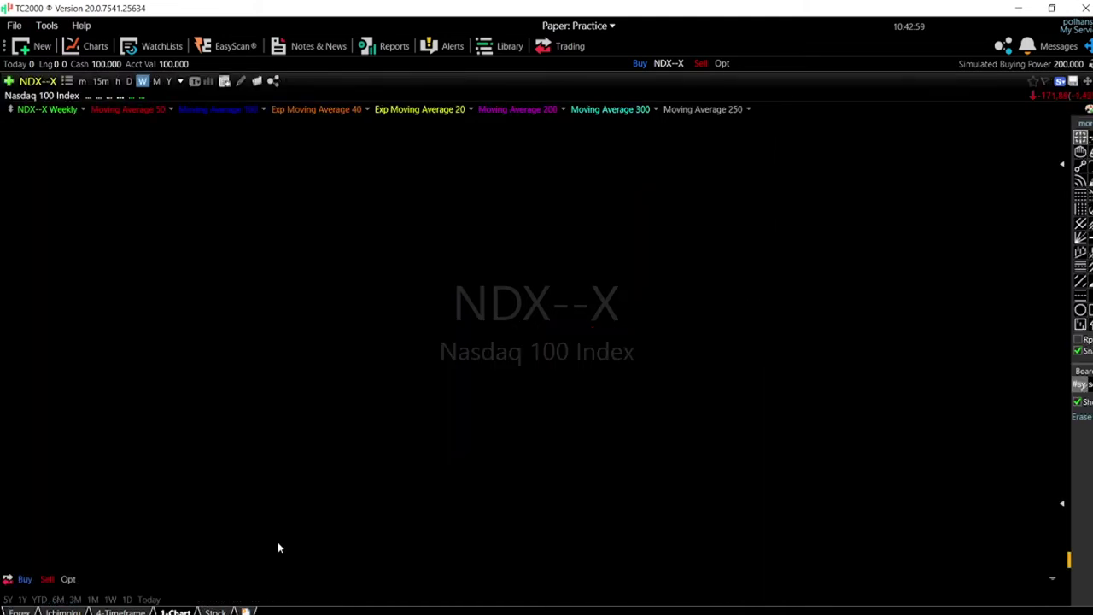
key("d")
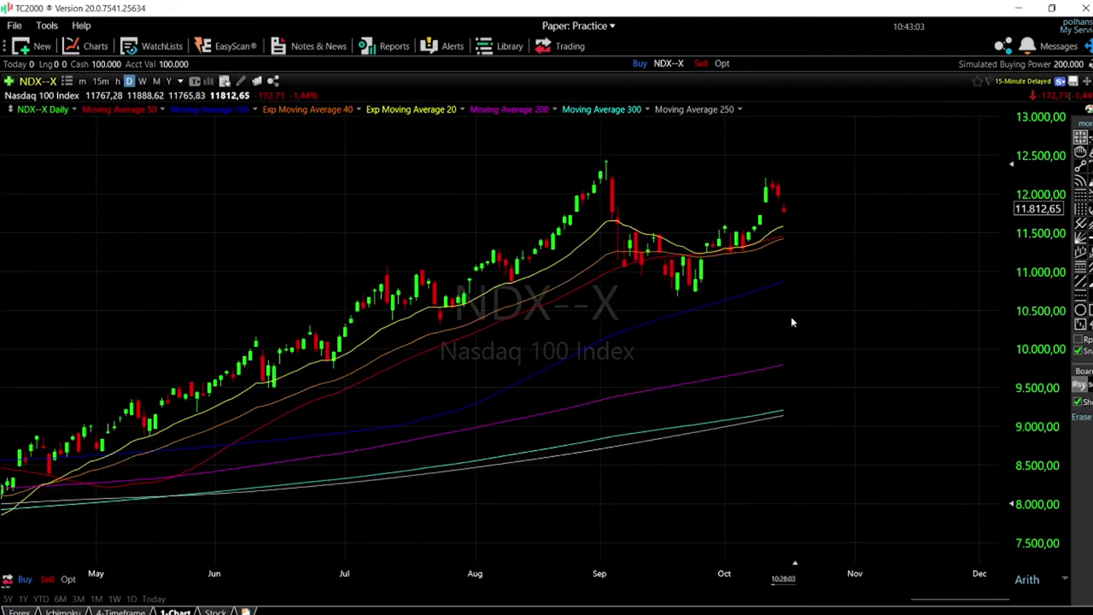
scroll(793, 322, "down", 2)
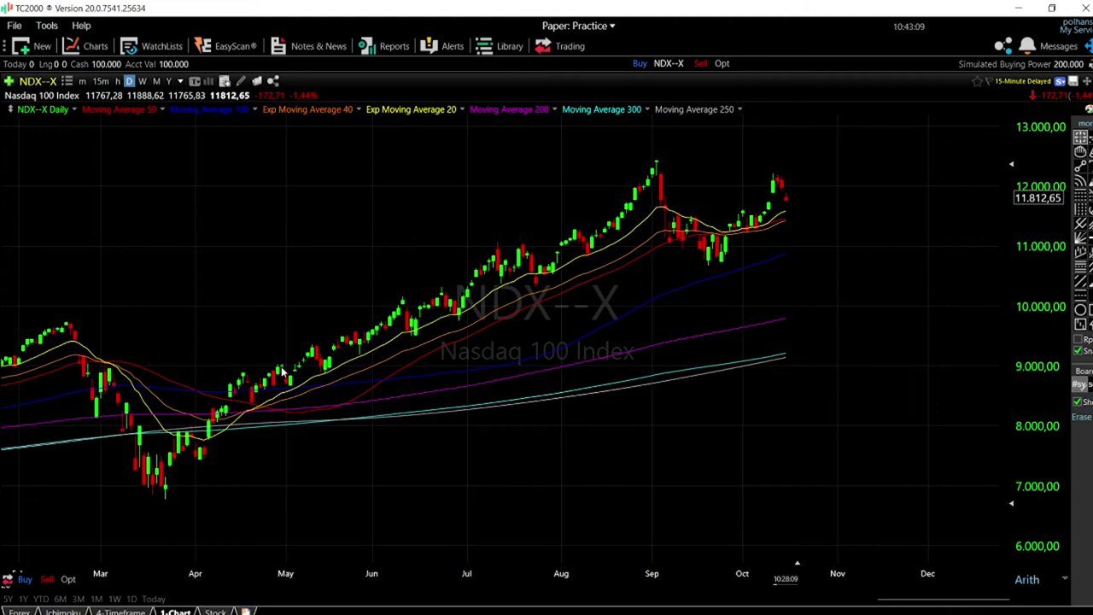
Draw a rising channel with two trendlines, one over the April to September highs and one under the lows from mid-April to late October.
left_click(1081, 168)
left_click_drag(240, 367, 699, 141)
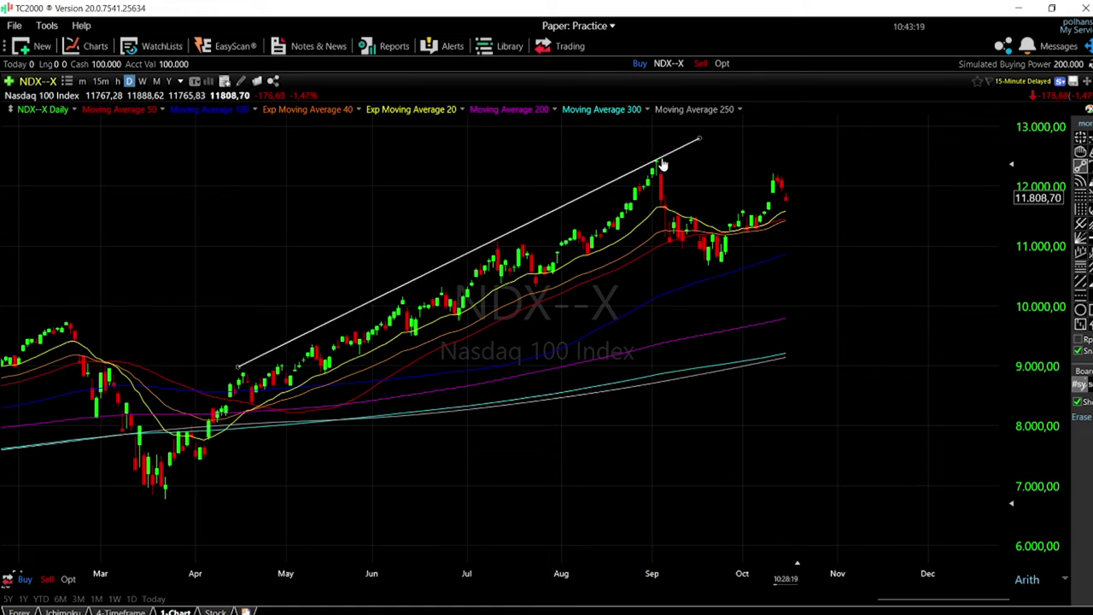
left_click_drag(251, 402, 803, 156)
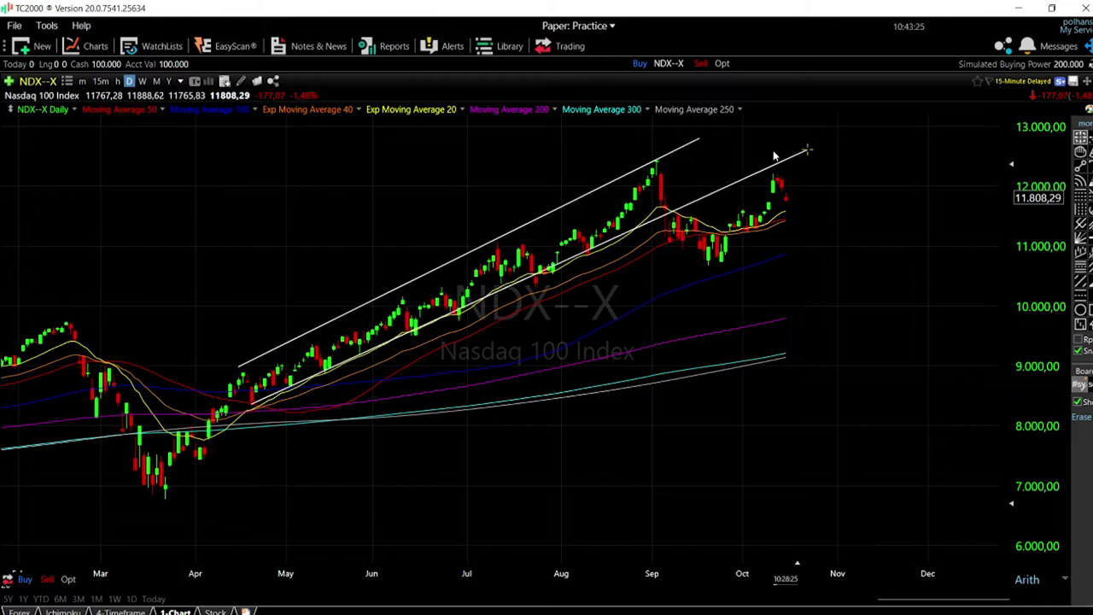
left_click_drag(254, 402, 231, 433)
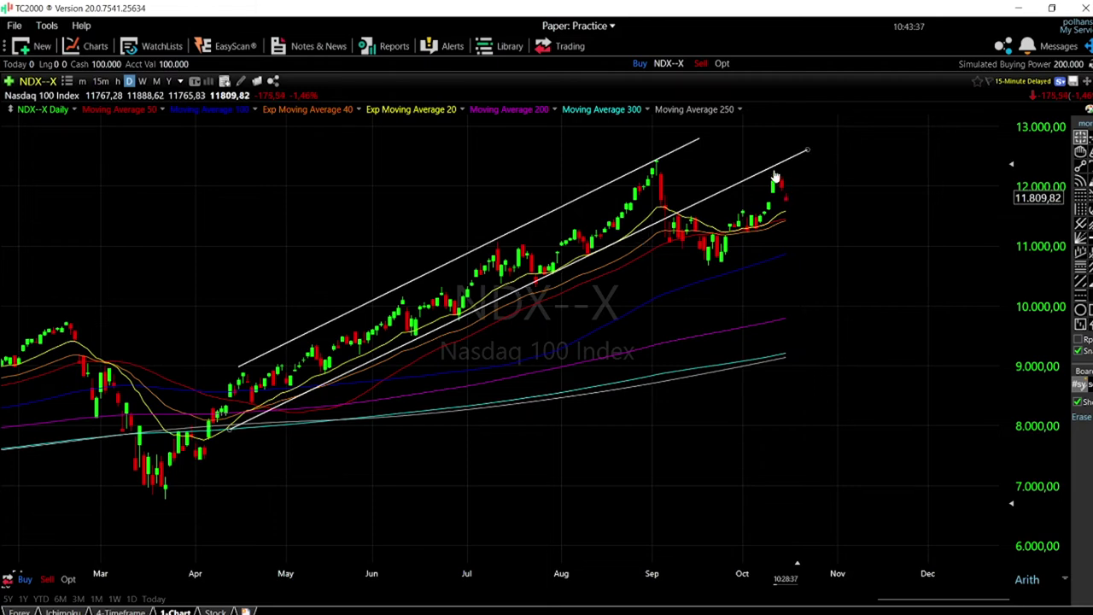
Examine the October candles against the channel's lower line and the moving averages, and read the price data for April 17 and September 3.
scroll(776, 177, "up", 5)
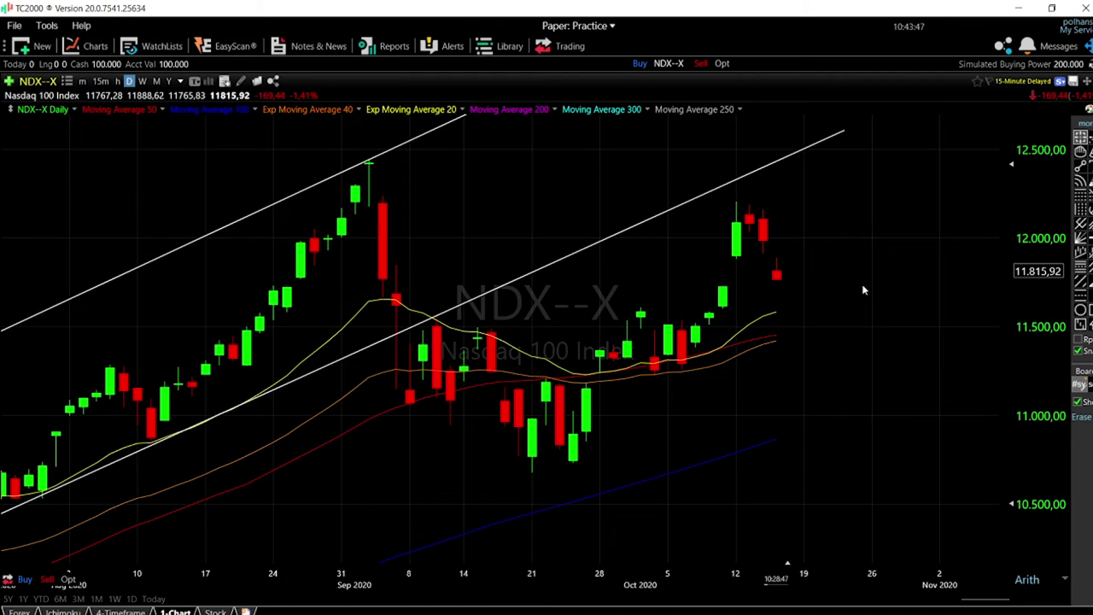
scroll(863, 290, "down", 3)
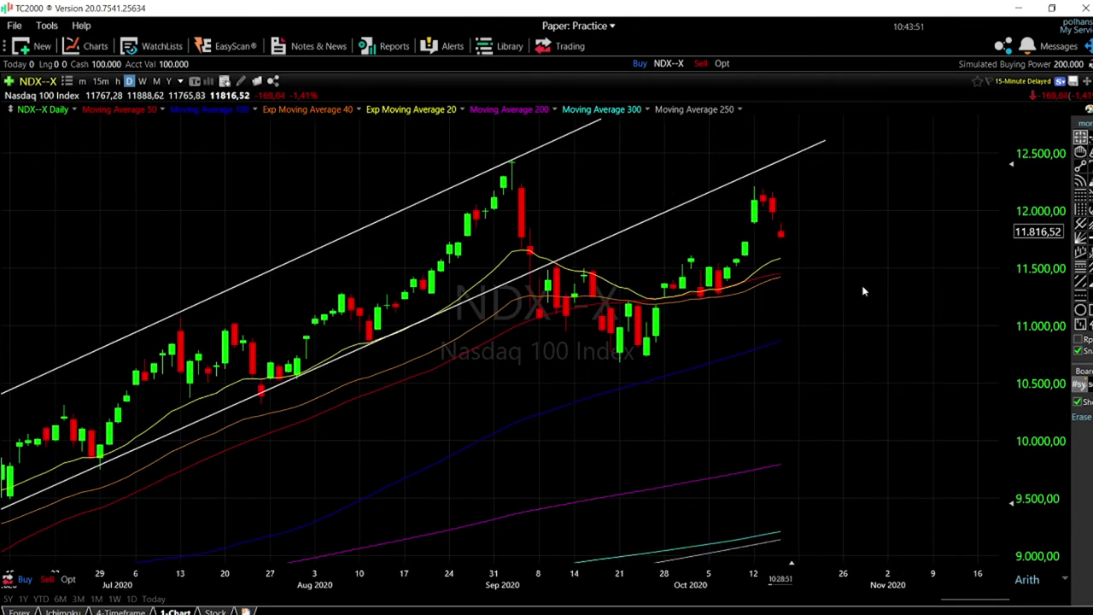
scroll(862, 290, "down", 3)
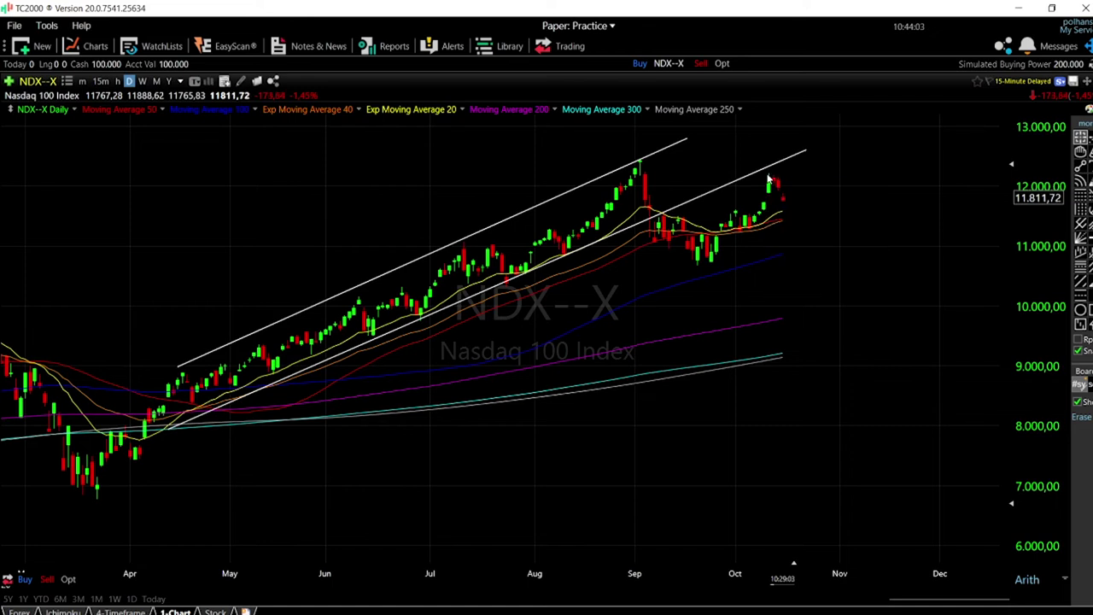
mouse_move(767, 178)
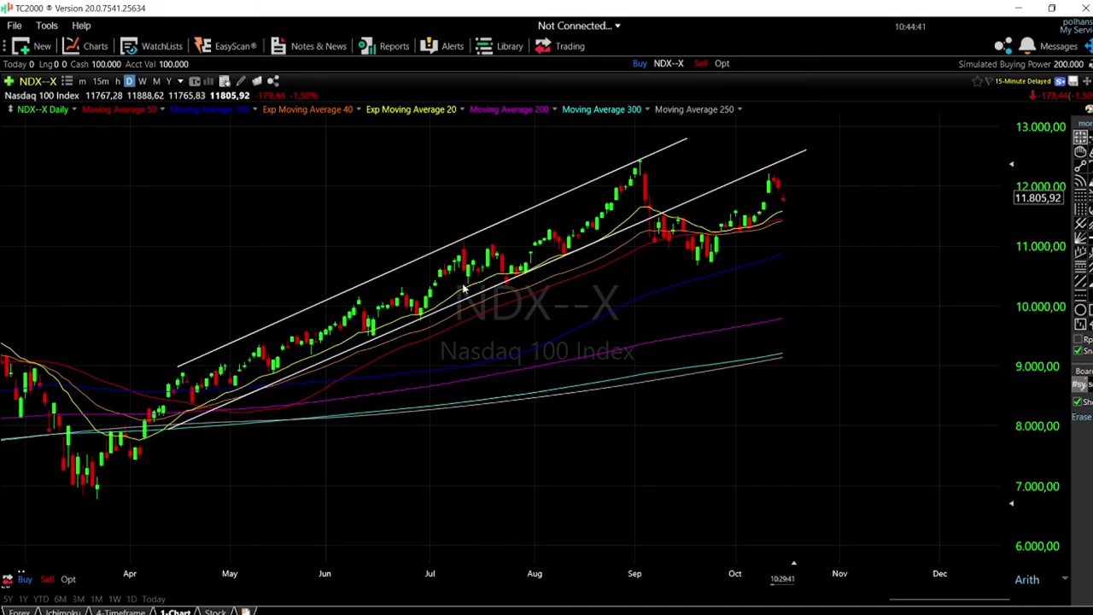
mouse_move(649, 228)
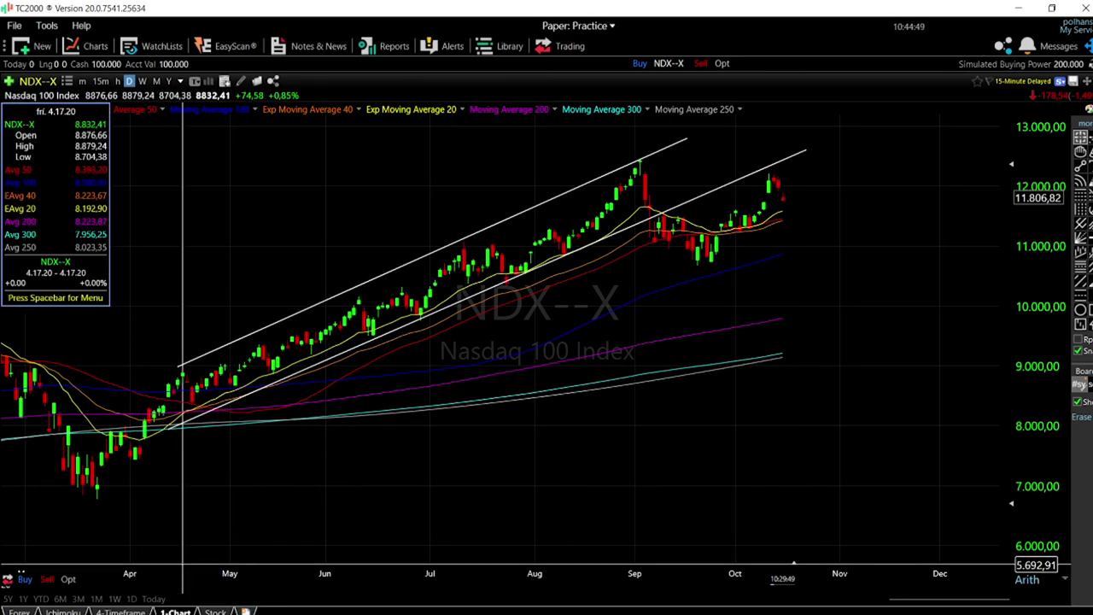
mouse_move(645, 556)
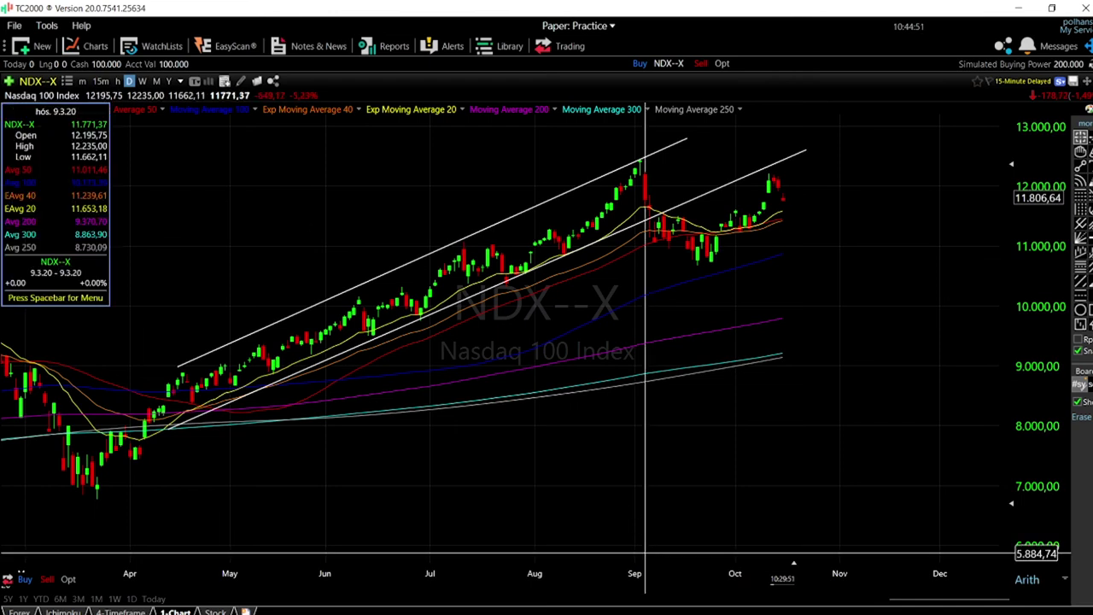